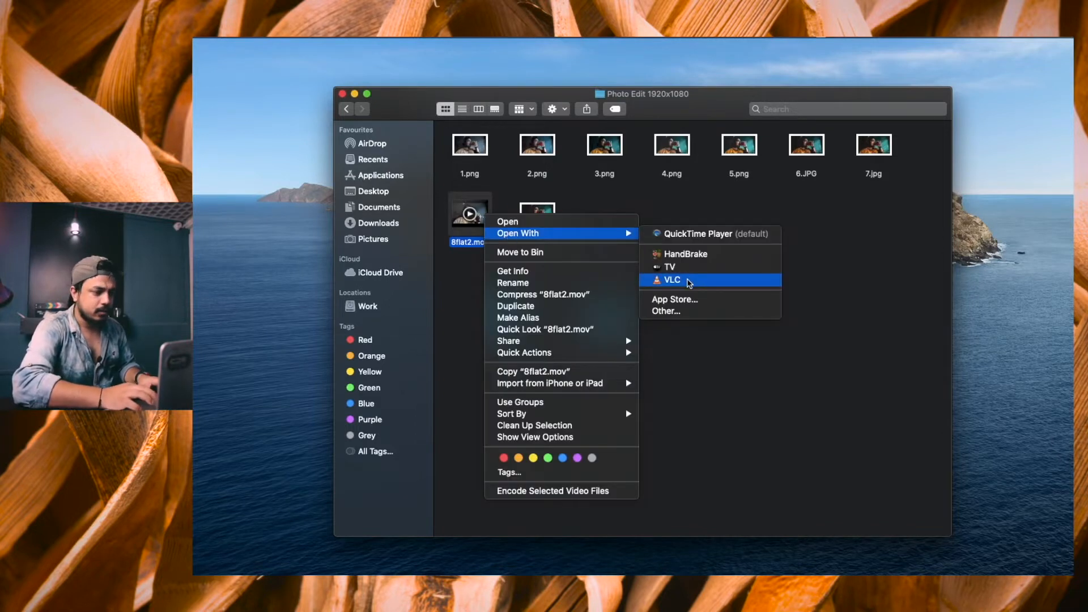
- Open 8flat2.mov in VLC, pause it and capture a snapshot of the frame at 00:08
{"action": "left_click", "coordinate": [689, 281]}
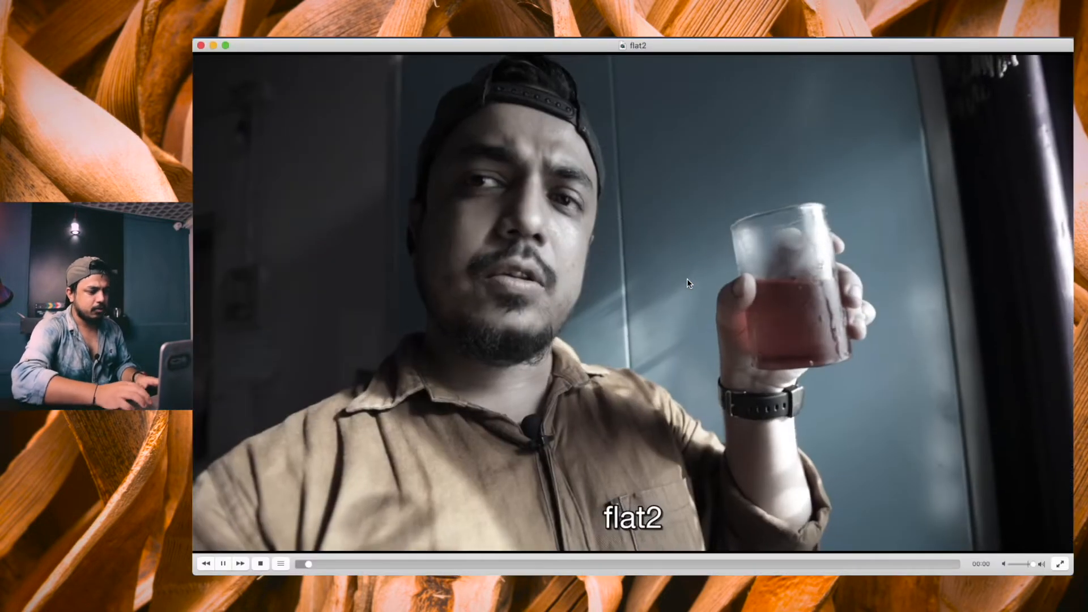
{"action": "key", "text": "space"}
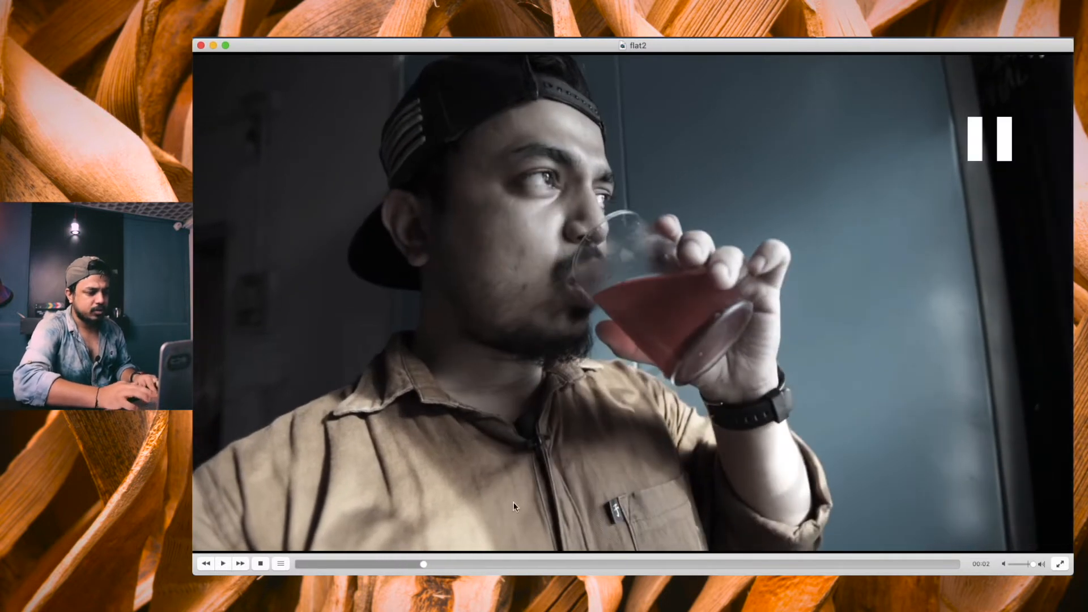
{"action": "left_click", "coordinate": [569, 565]}
{"action": "left_click", "coordinate": [784, 564]}
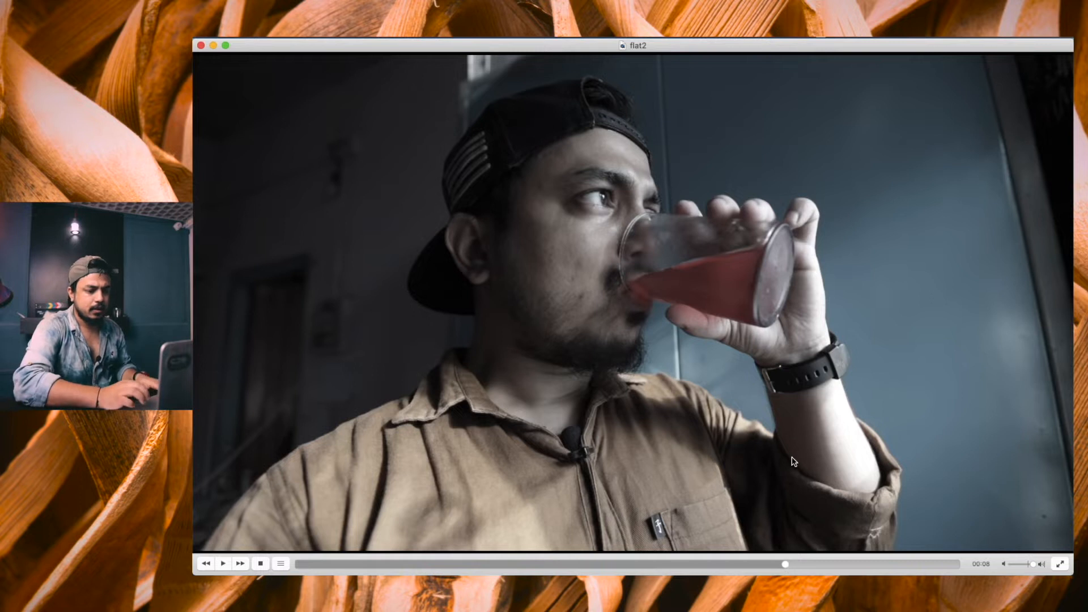
{"action": "right_click", "coordinate": [695, 157]}
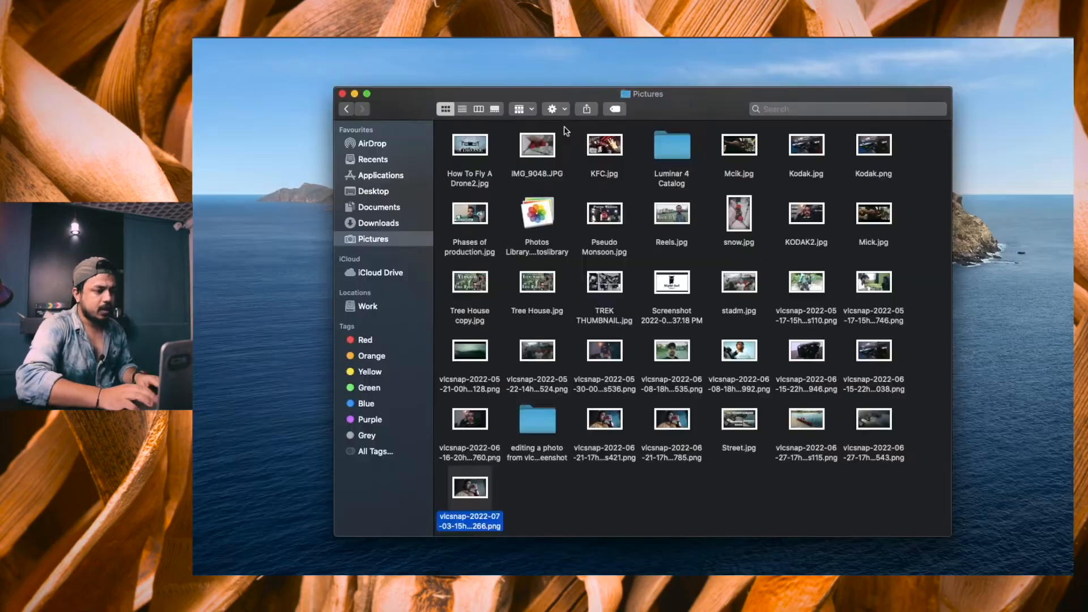
- Open the Photo Edit 1920x1080 folder on the Work drive in a new Finder tab
{"action": "key", "text": "cmd+t"}
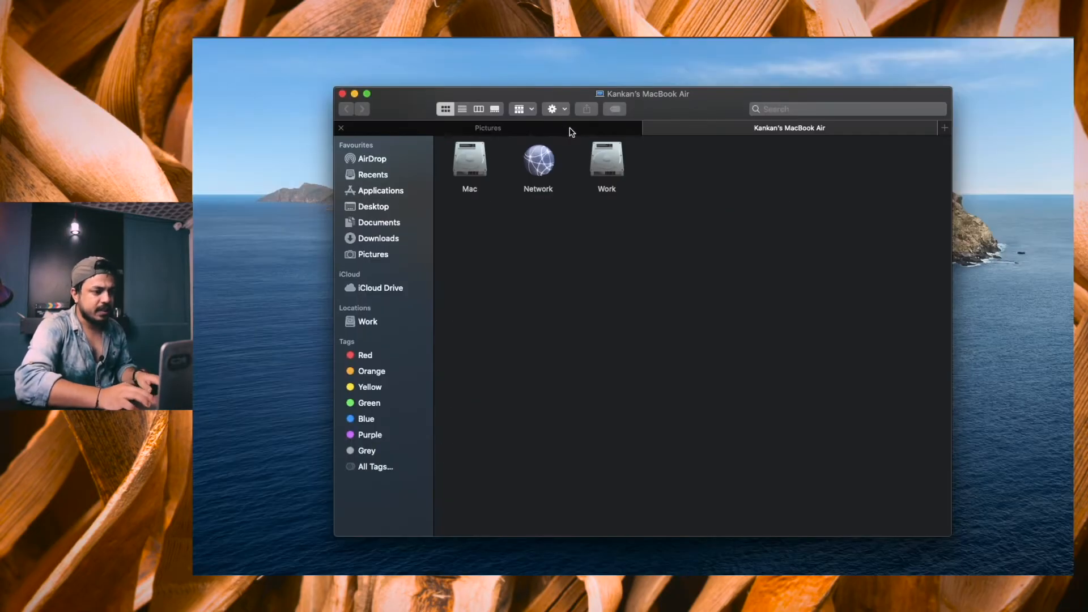
{"action": "double_click", "coordinate": [604, 165]}
{"action": "double_click", "coordinate": [467, 163]}
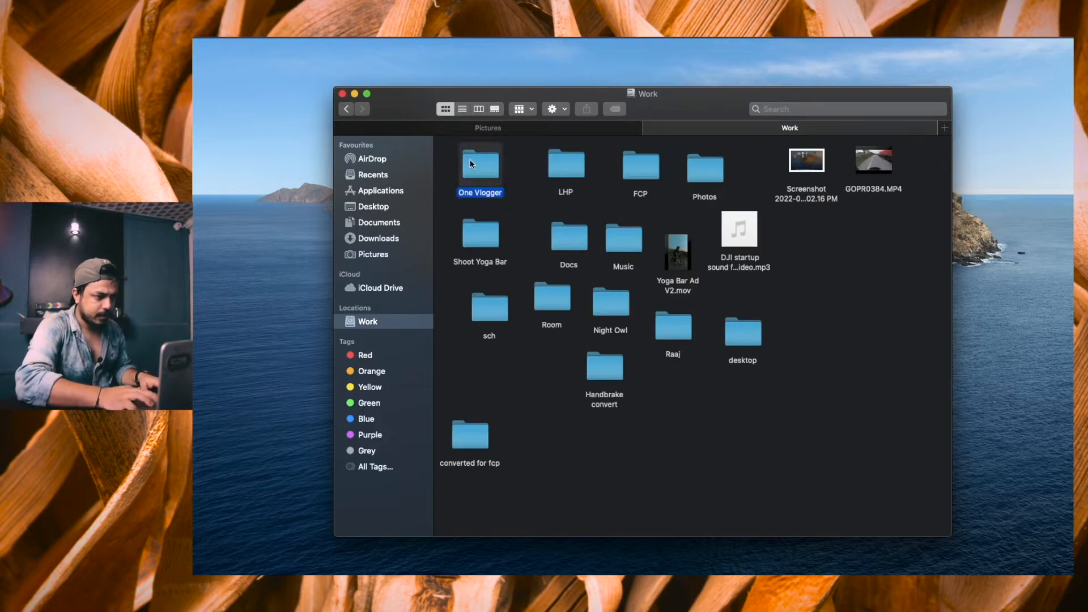
{"action": "double_click", "coordinate": [742, 230]}
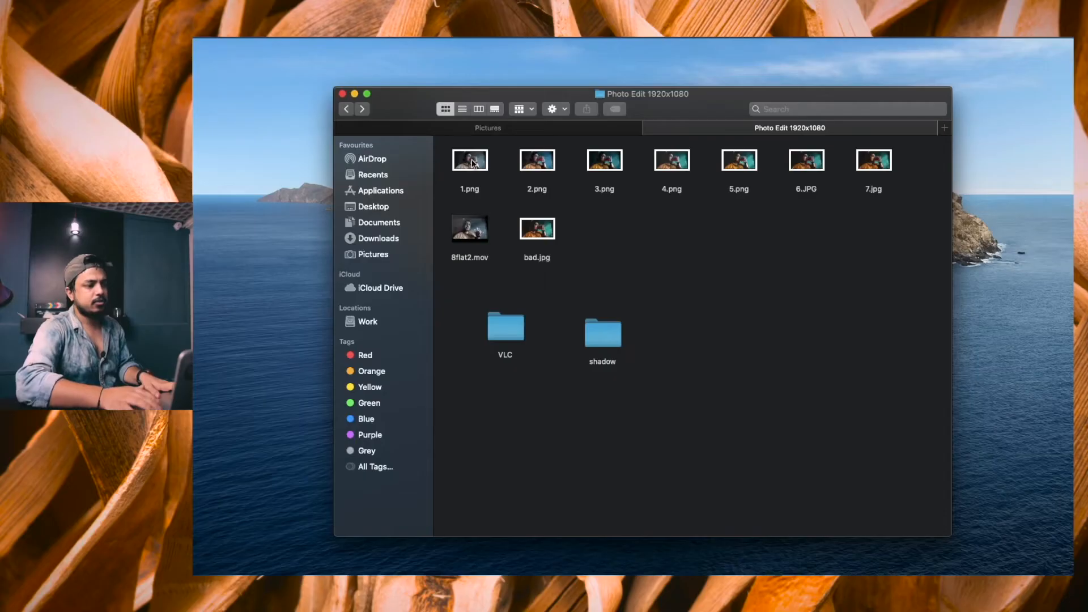
- Preview the edit stages one after another, from 1.png through 7.jpg, to compare the colour and lighting changes
{"action": "left_click", "coordinate": [470, 161]}
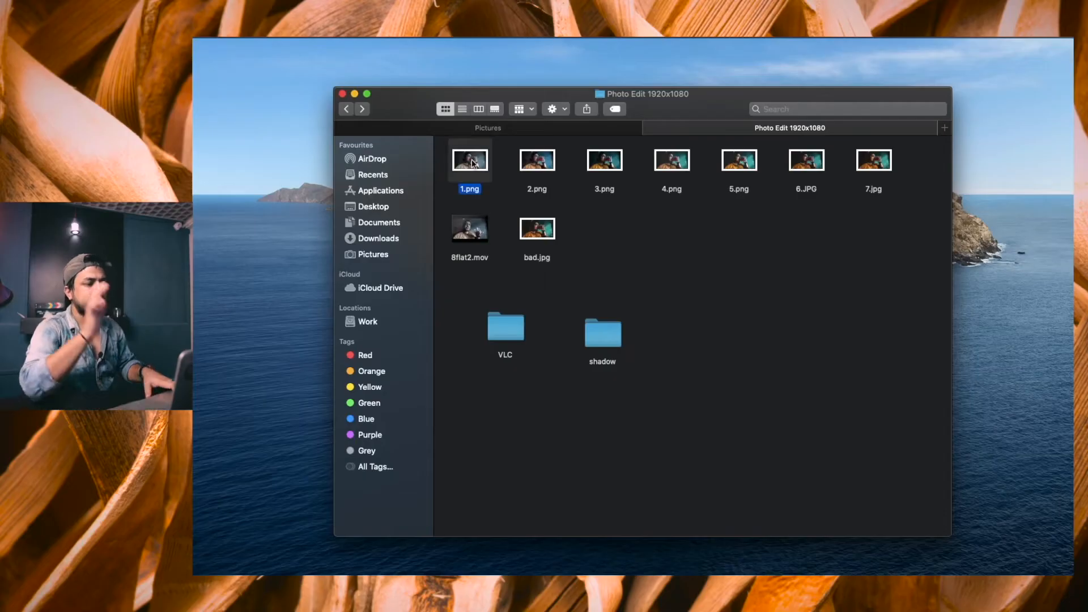
{"action": "key", "text": "space"}
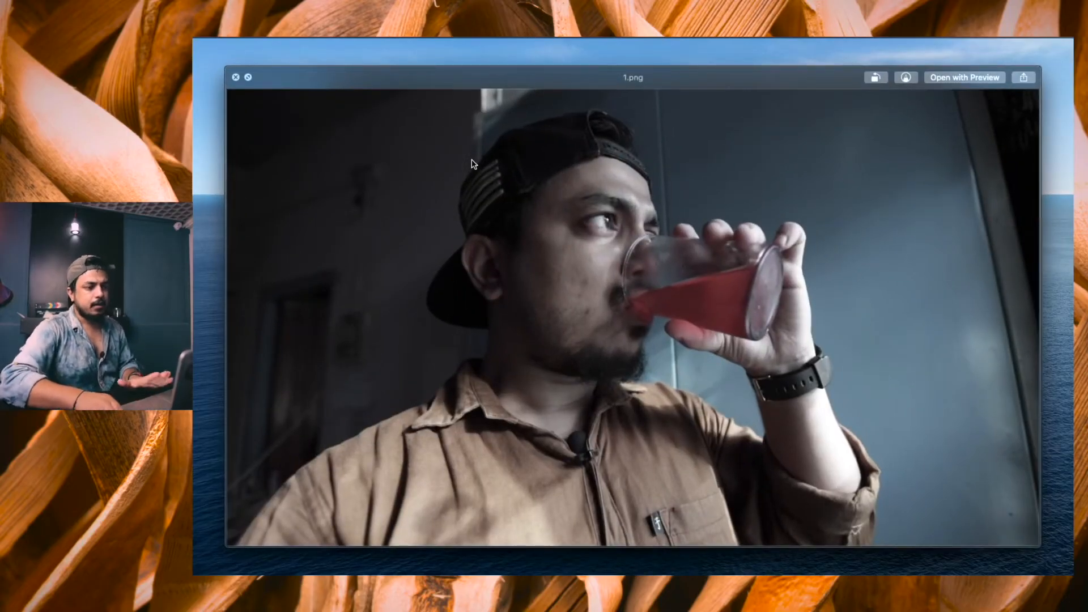
{"action": "key", "text": "Right"}
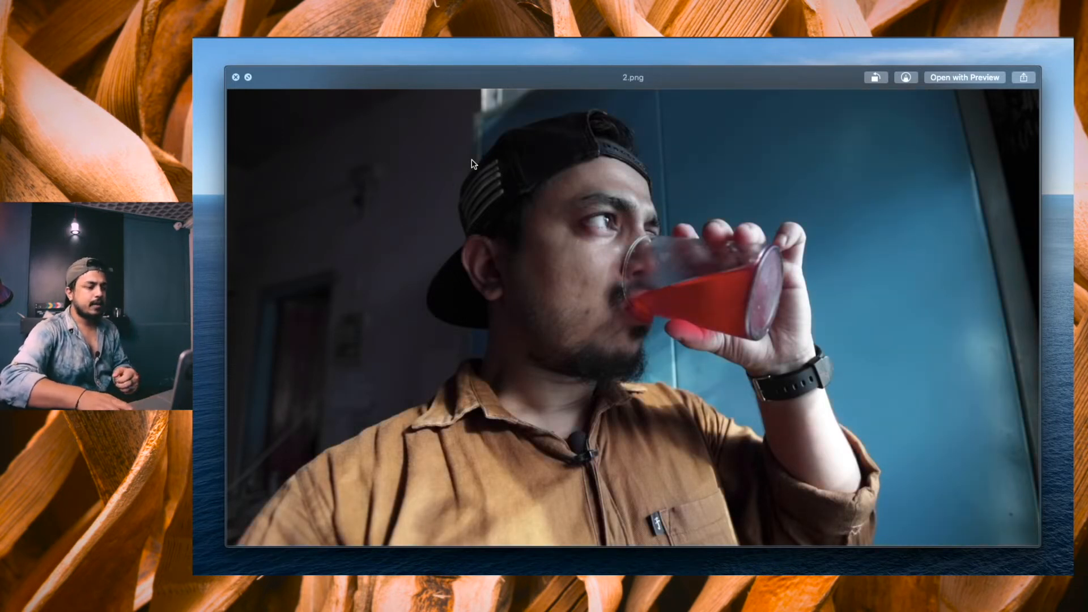
{"action": "key", "text": "Right"}
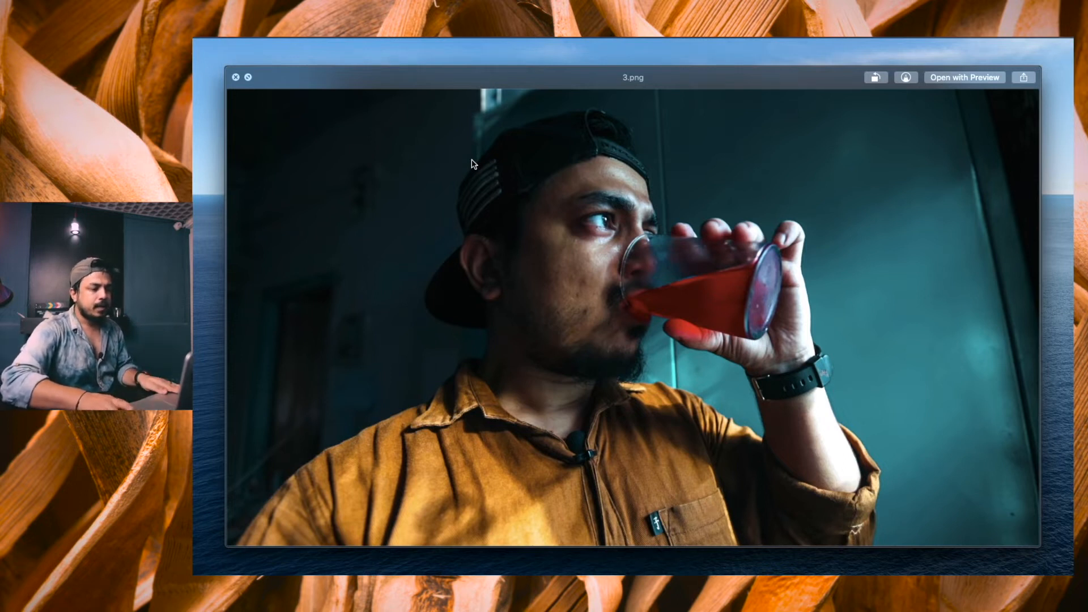
{"action": "key", "text": "Right"}
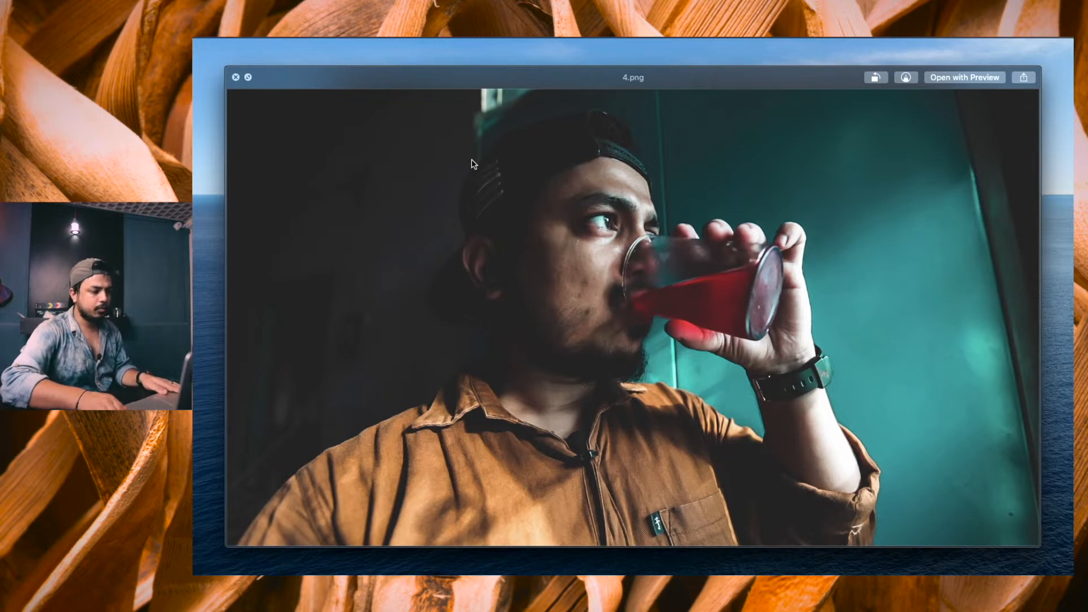
{"action": "key", "text": "Right"}
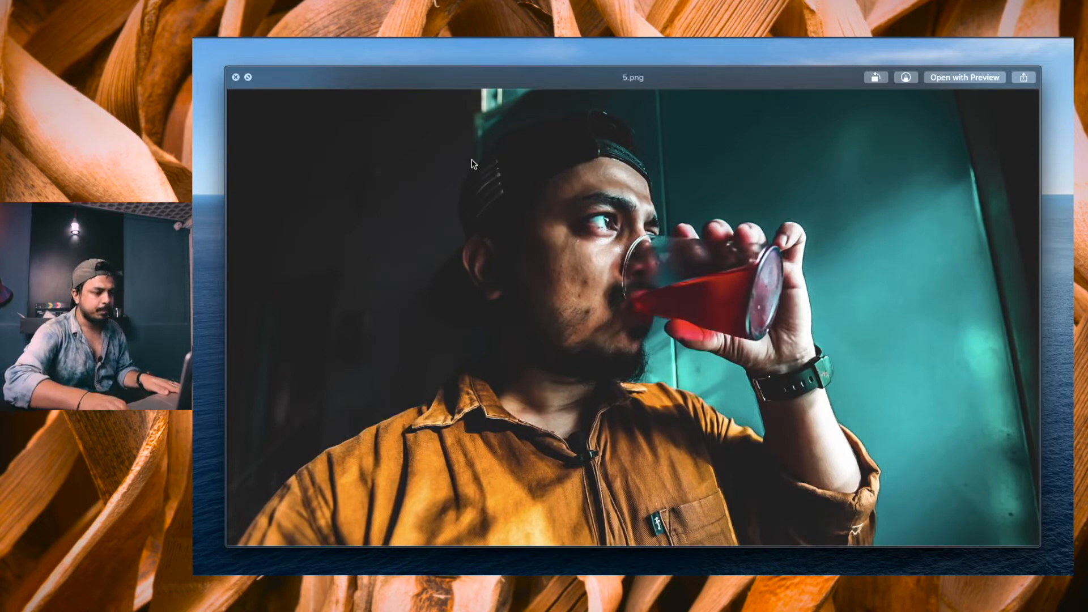
{"action": "key", "text": "Right"}
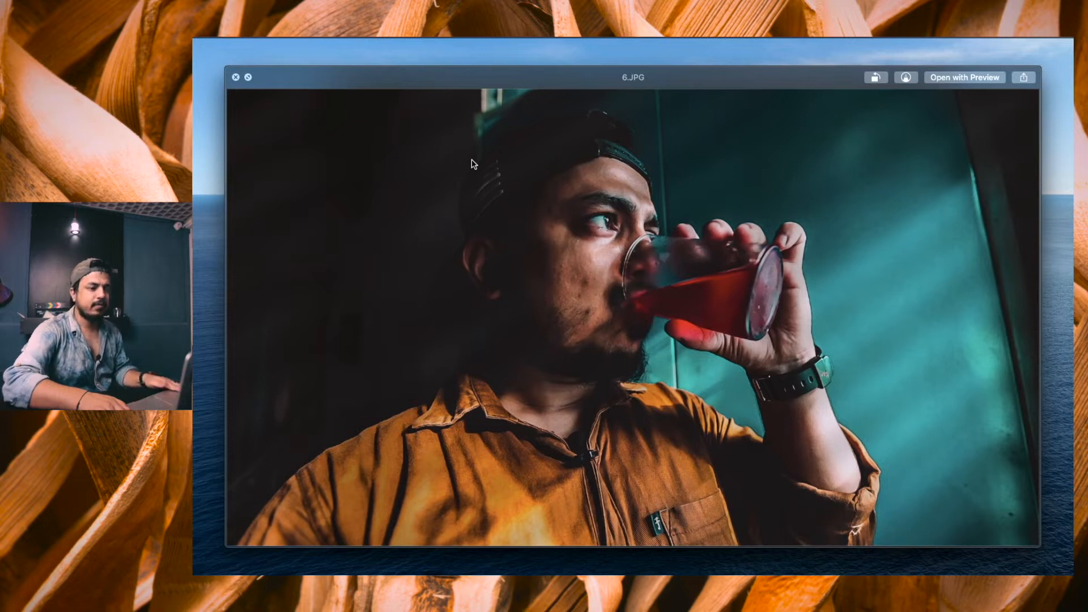
{"action": "key", "text": "Right"}
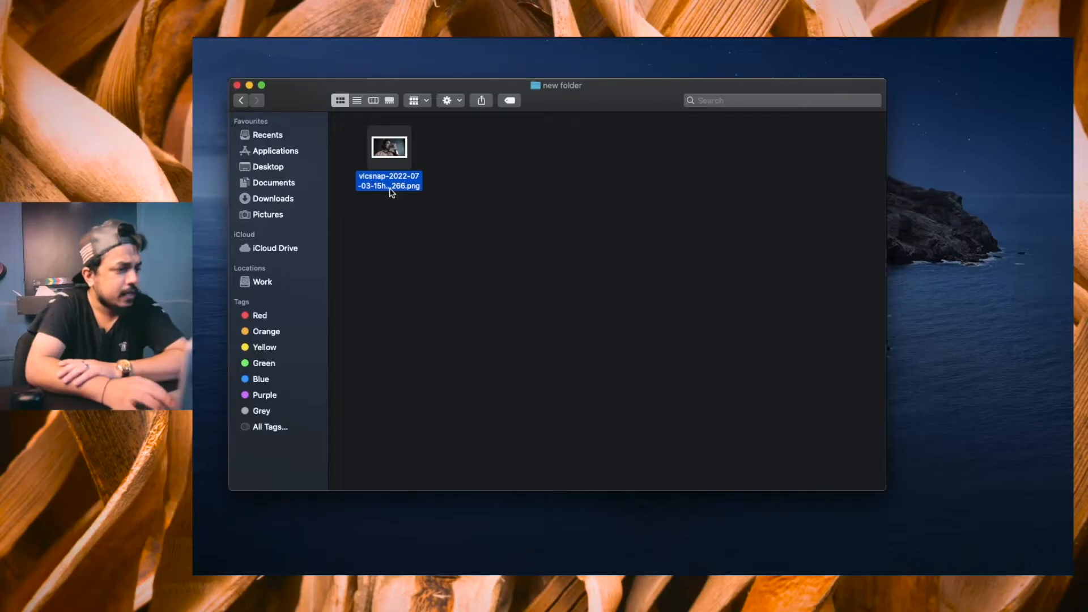
- Rename the VLC snapshot file as 1.png and preview it
{"action": "left_click", "coordinate": [391, 189]}
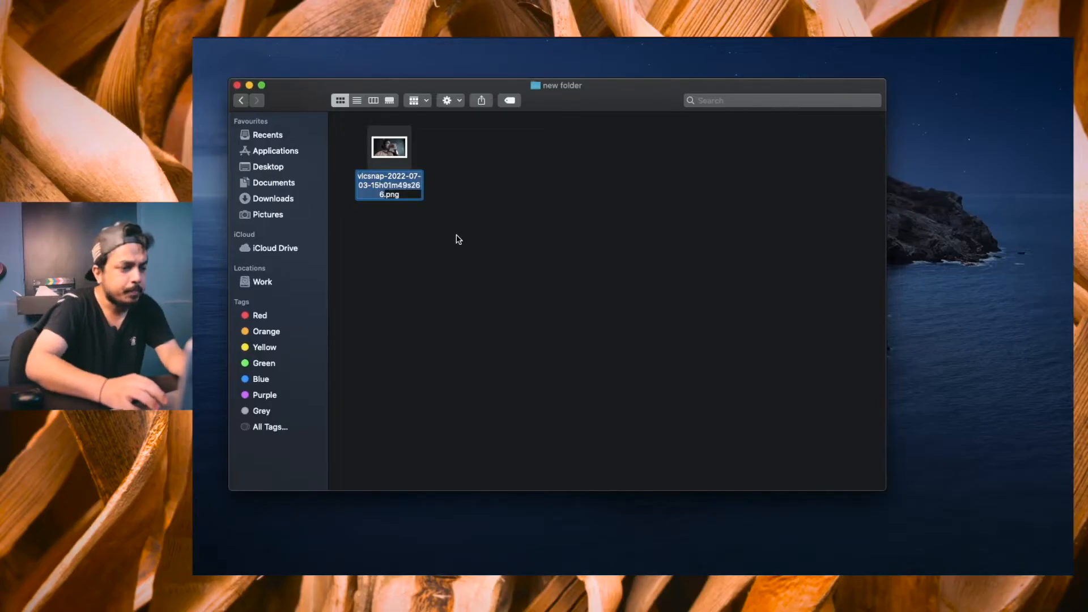
{"action": "type", "text": "1"}
{"action": "key", "text": "Return"}
{"action": "key", "text": "space"}
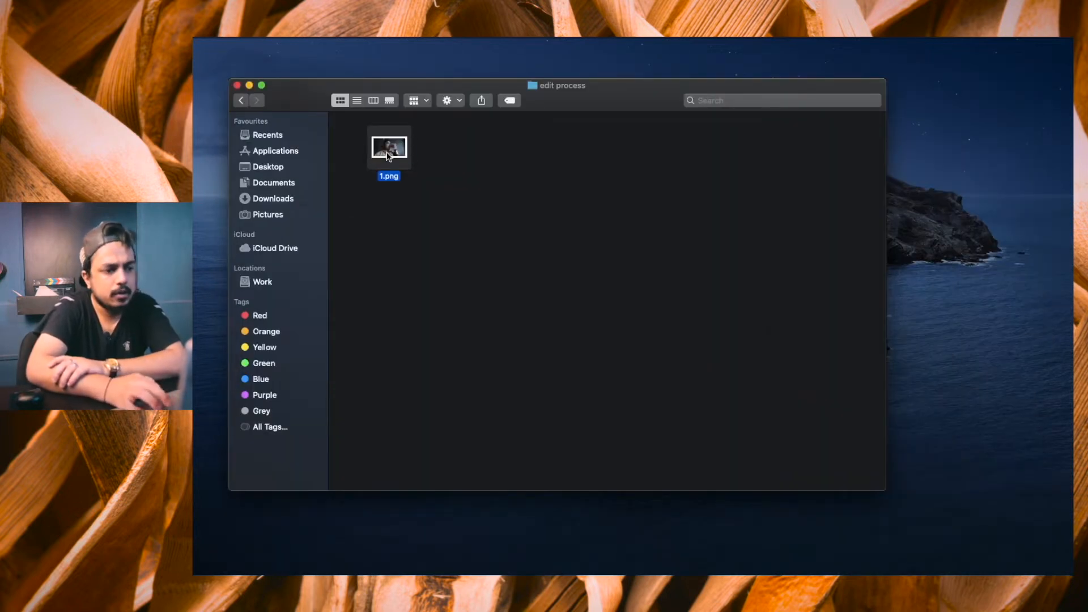
- Open 1.png from the edit process folder in Adobe Photoshop CC 2019
{"action": "right_click", "coordinate": [388, 155]}
{"action": "mouse_move", "coordinate": [445, 174]}
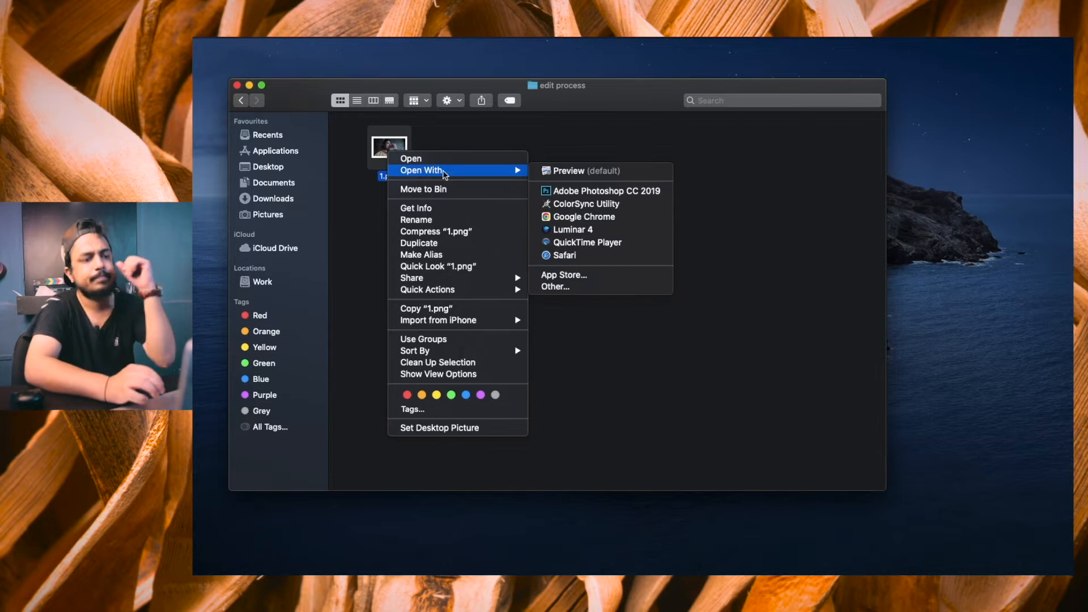
{"action": "left_click", "coordinate": [604, 193]}
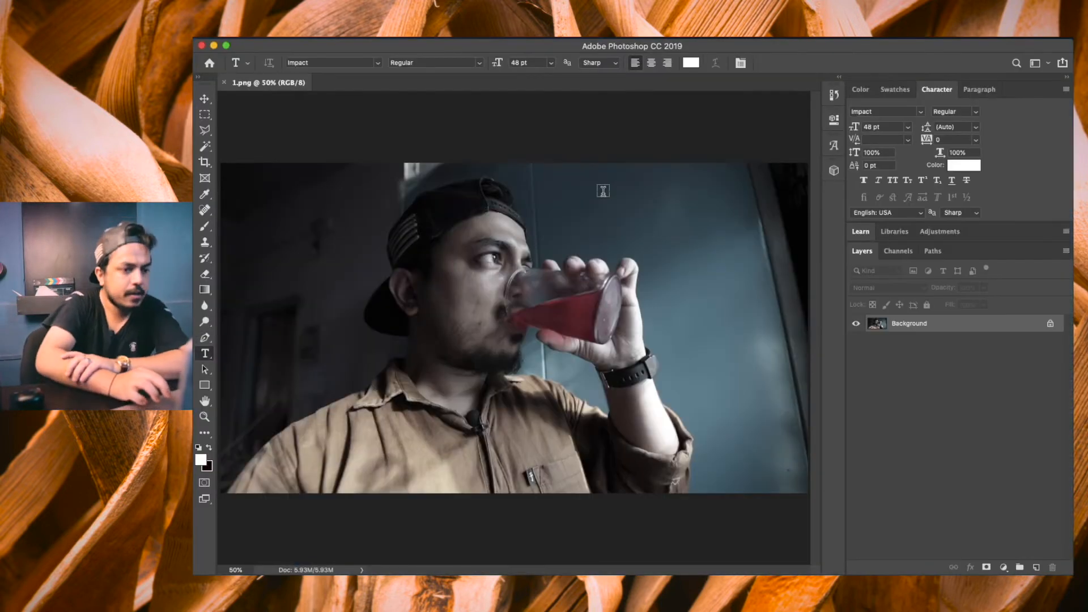
- Open the photo in the Camera Raw Filter and set Saturation to +48, Vibrance to +43 and Contrast to +9
{"action": "left_click", "coordinate": [494, 37]}
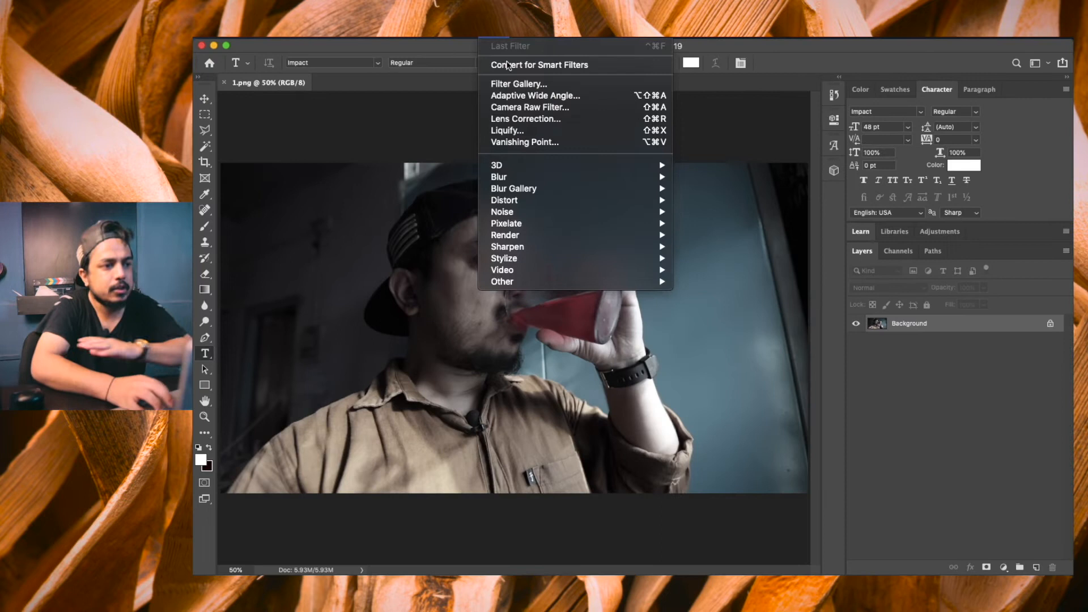
{"action": "left_click", "coordinate": [530, 108]}
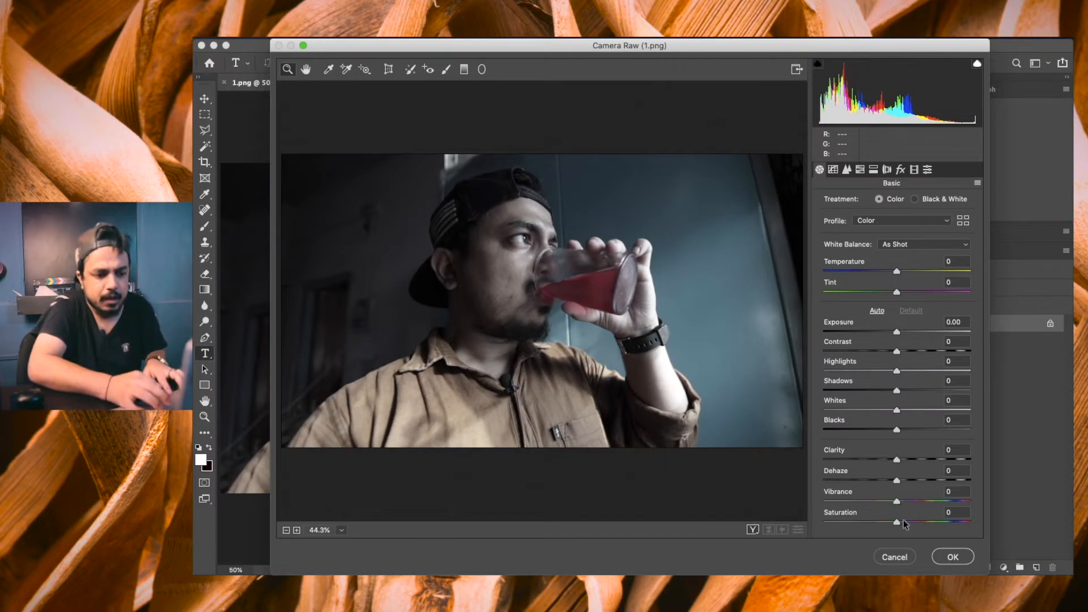
{"action": "left_click_drag", "start_coordinate": [897, 525], "coordinate": [930, 502]}
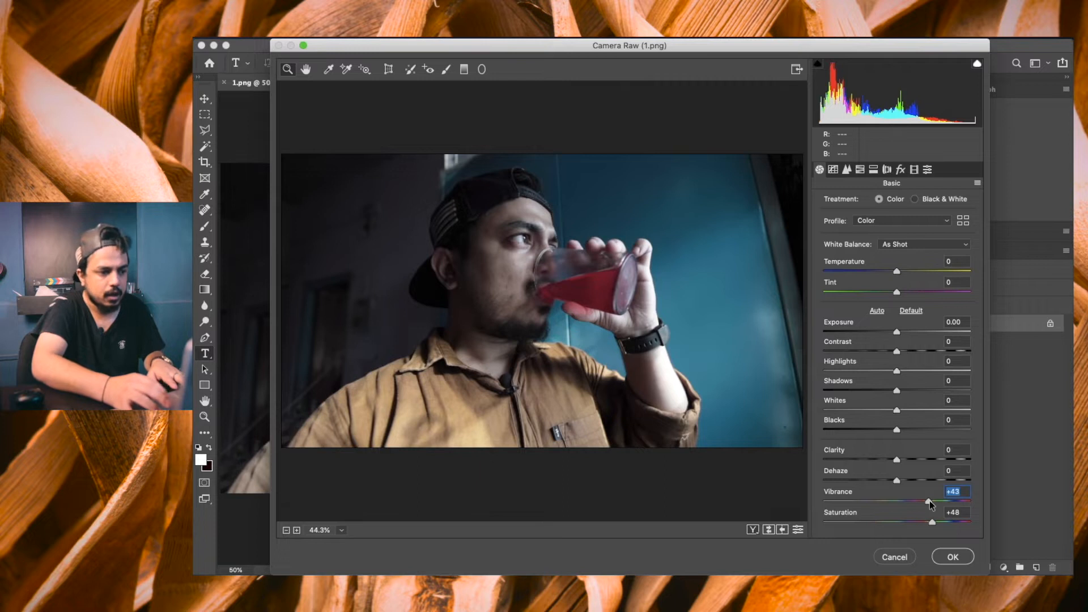
{"action": "left_click_drag", "start_coordinate": [899, 351], "coordinate": [906, 350]}
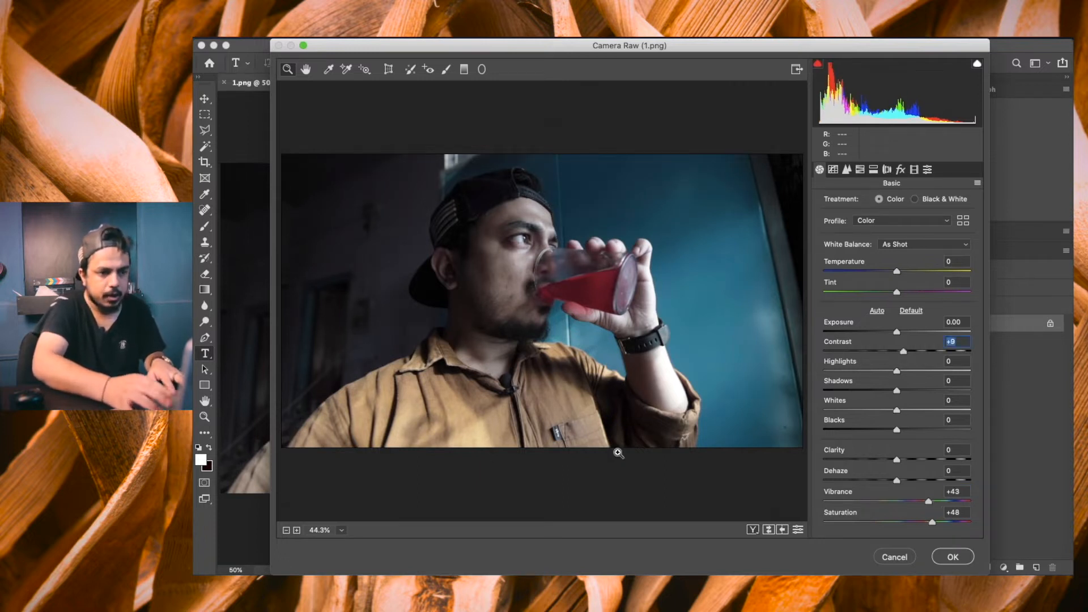
- Switch to Finder and preview 2.png in the Photo Edit 1920x1080 folder as a colour reference
{"action": "left_click", "coordinate": [338, 563]}
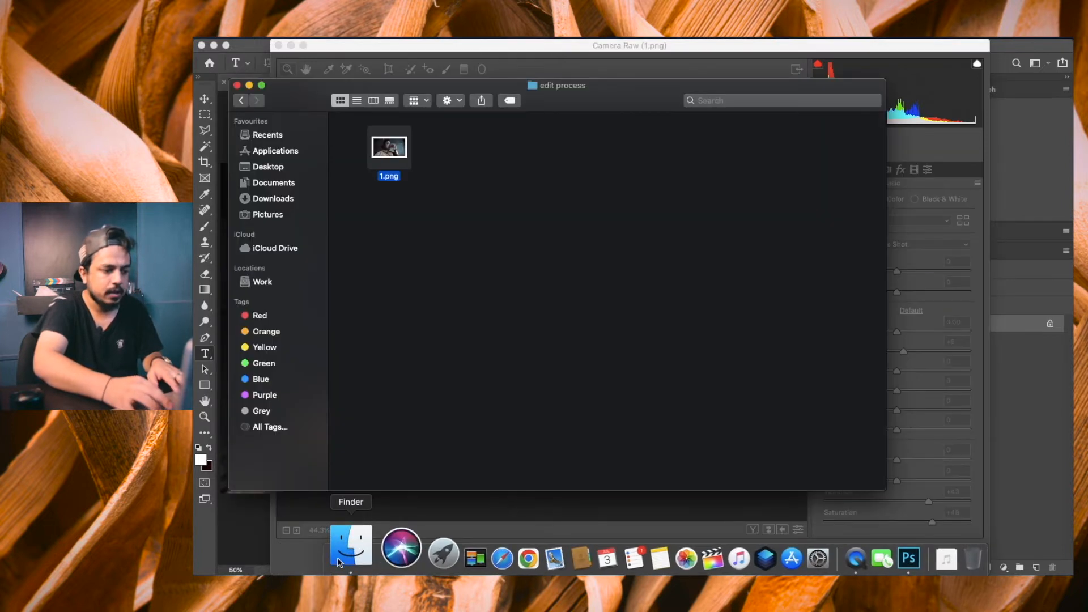
{"action": "left_click", "coordinate": [241, 101]}
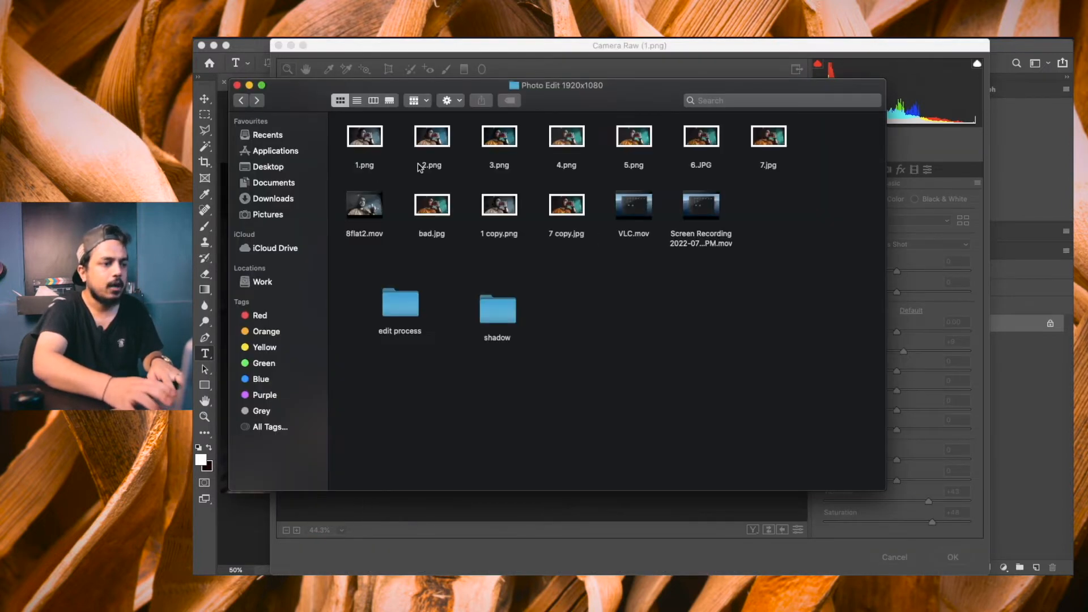
{"action": "left_click", "coordinate": [430, 146]}
{"action": "key", "text": "space"}
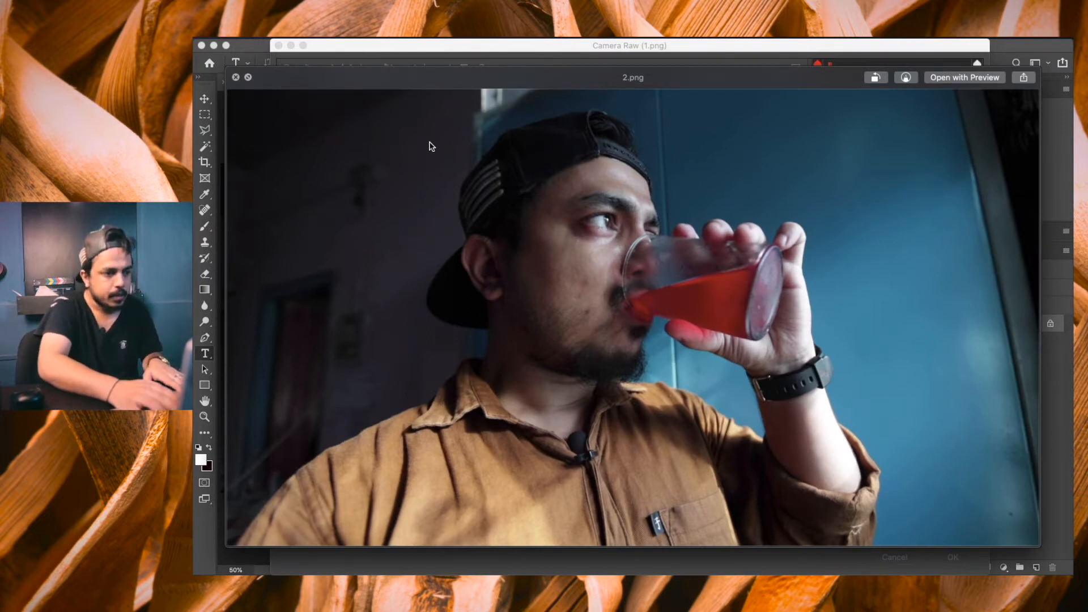
{"action": "key", "text": "space"}
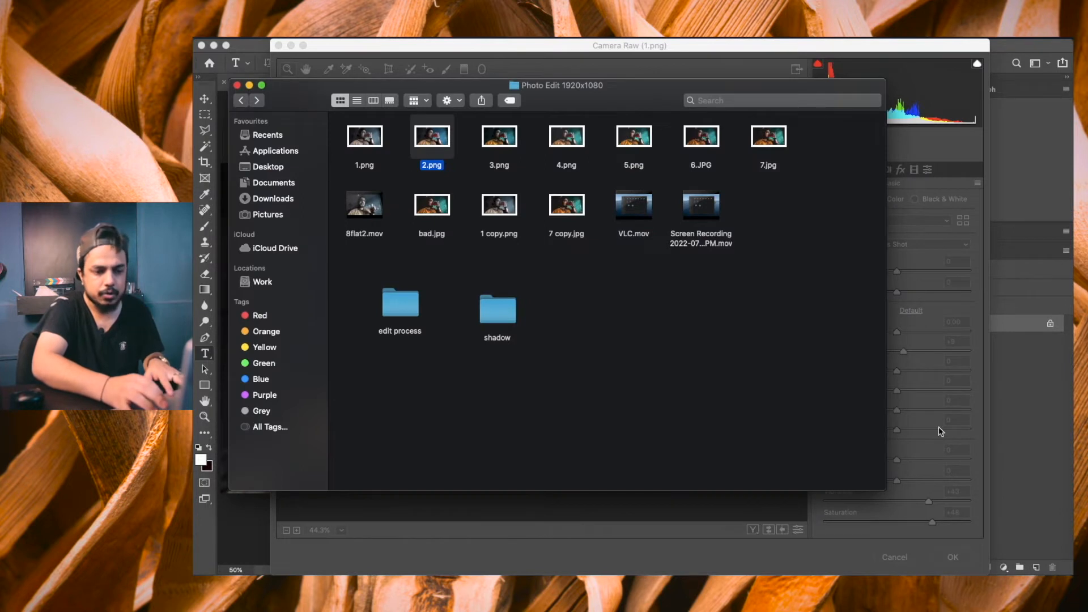
- Back in Photoshop's Camera Raw, set Shadows -10, Blacks +64, Clarity +5, Saturation +63 and Vibrance +60, and apply the filter
{"action": "left_click", "coordinate": [941, 430]}
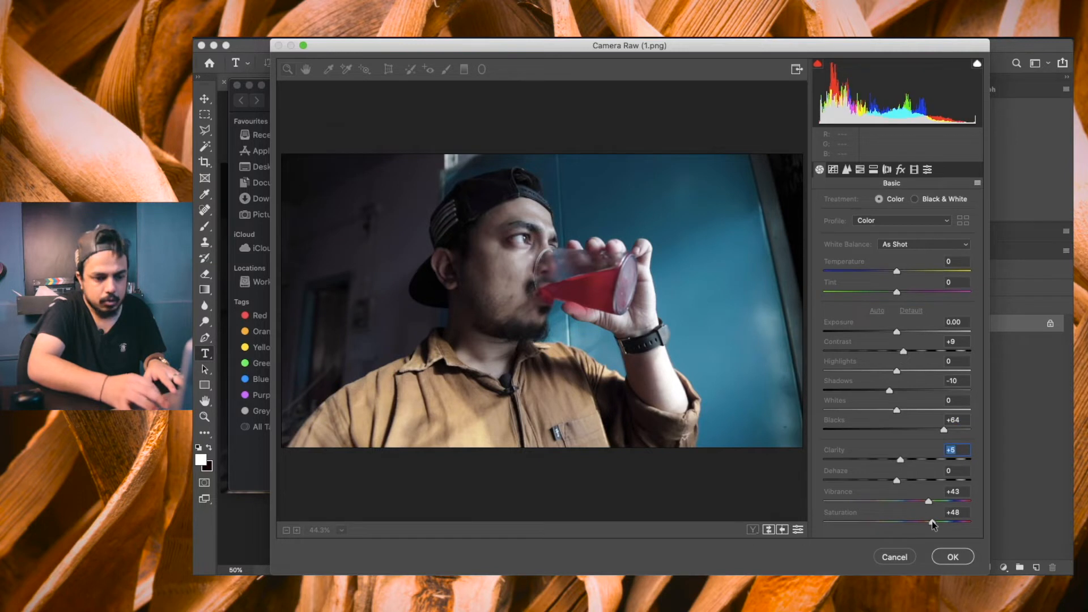
{"action": "mouse_move", "coordinate": [932, 522]}
{"action": "left_mouse_down"}
{"action": "mouse_move", "coordinate": [945, 525]}
{"action": "mouse_move", "coordinate": [941, 502]}
{"action": "left_mouse_up"}
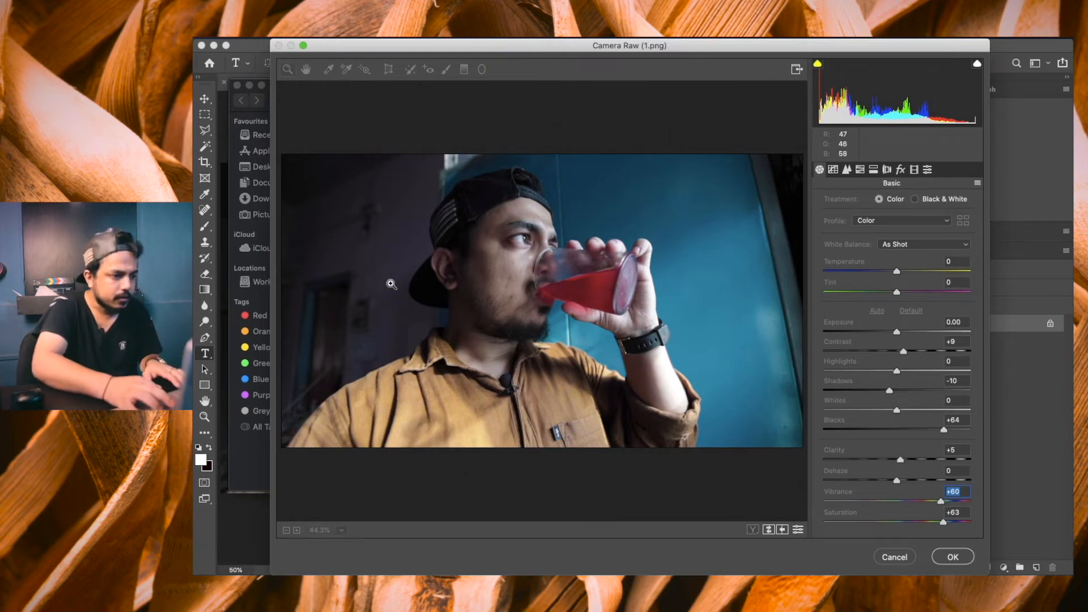
{"action": "left_click", "coordinate": [306, 70]}
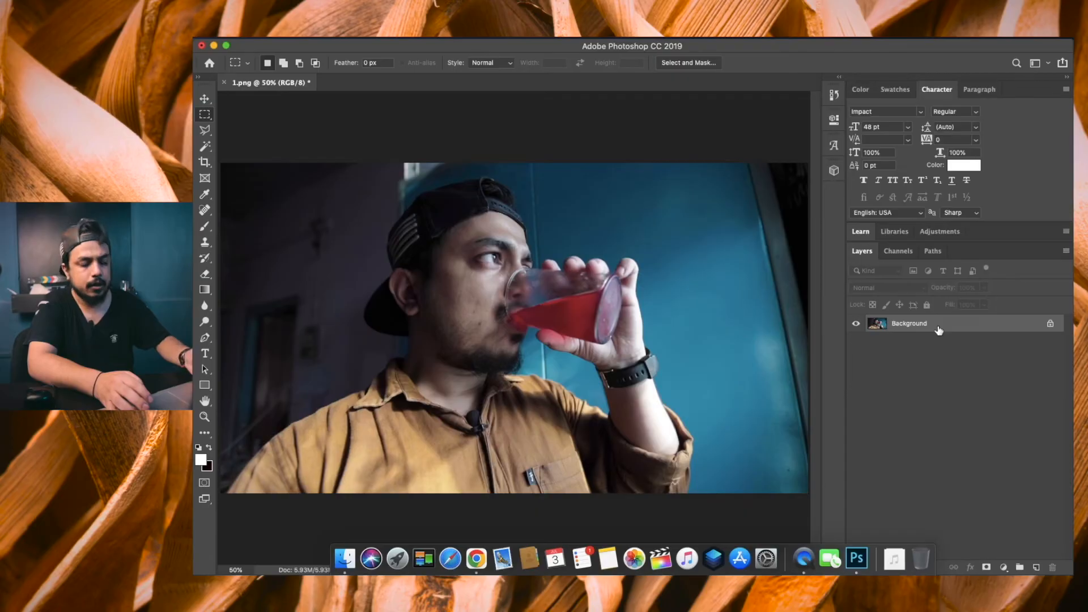
- Duplicate the Background layer
{"action": "key", "text": "super+j"}
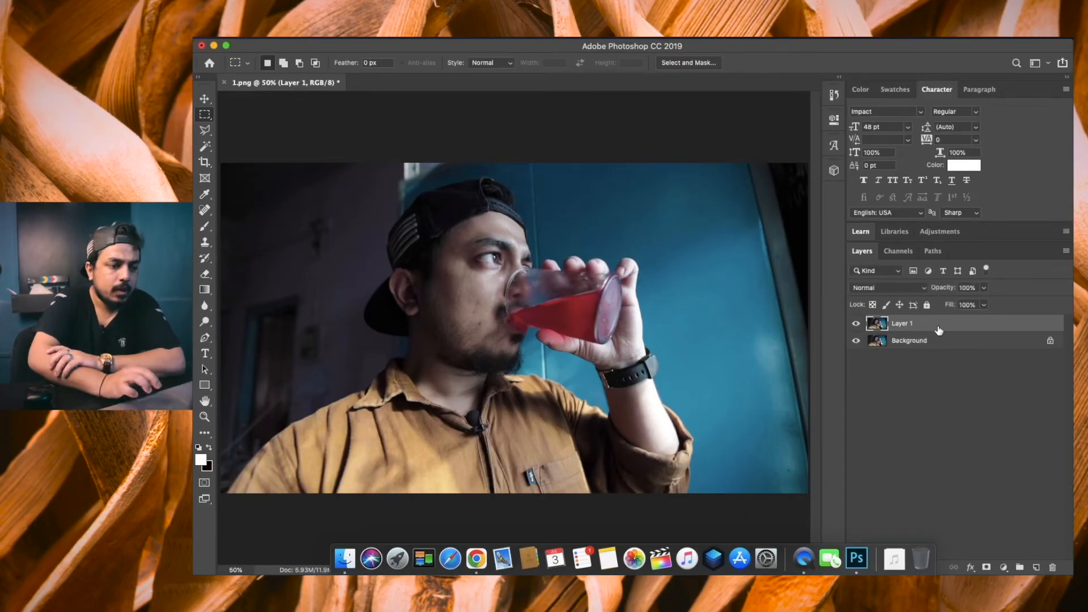
- Preview the reference images 2.png and 3.png in Finder to compare their colours, and return to Photoshop
{"action": "left_click", "coordinate": [345, 558]}
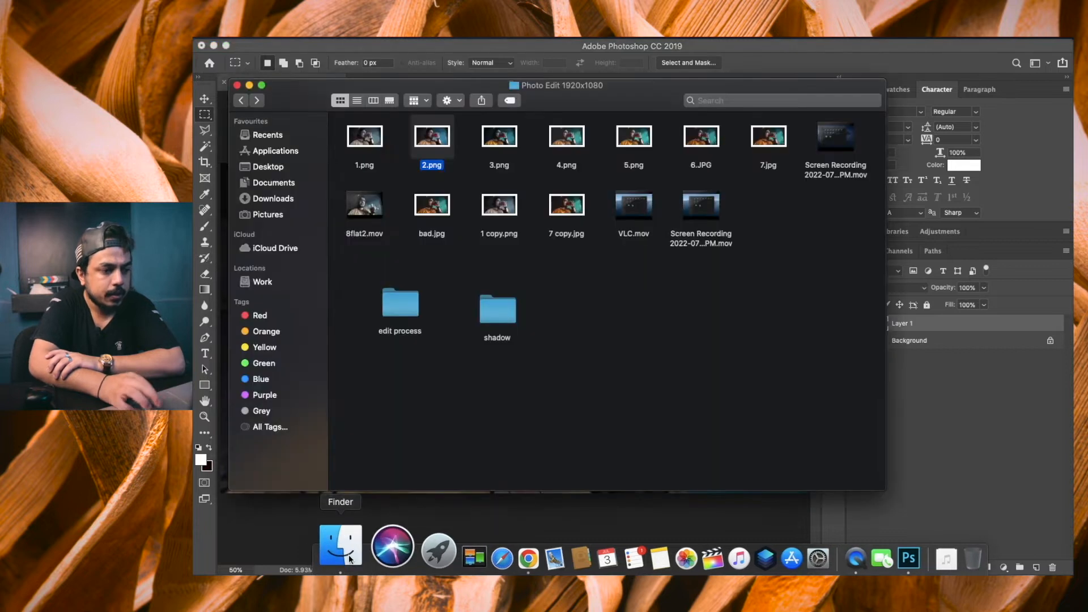
{"action": "key", "text": "space"}
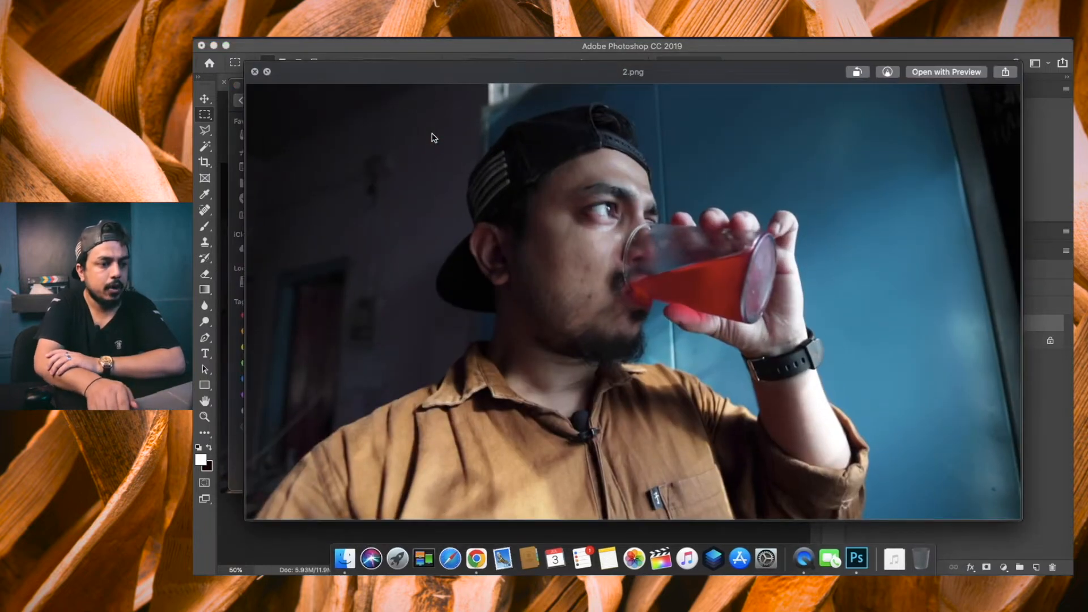
{"action": "key", "text": "Right"}
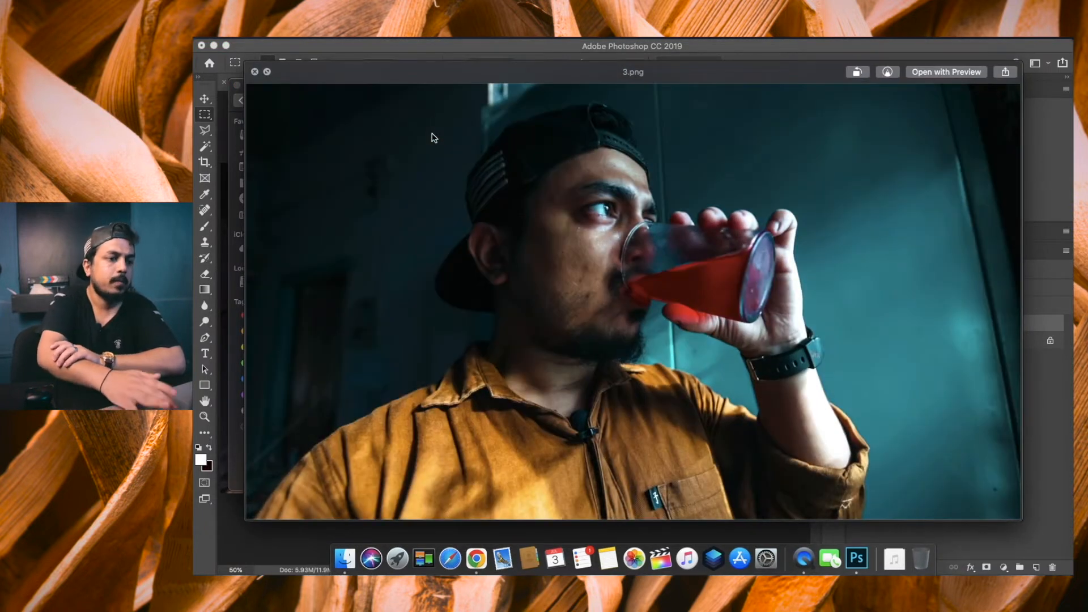
{"action": "key", "text": "space"}
{"action": "left_click", "coordinate": [956, 406]}
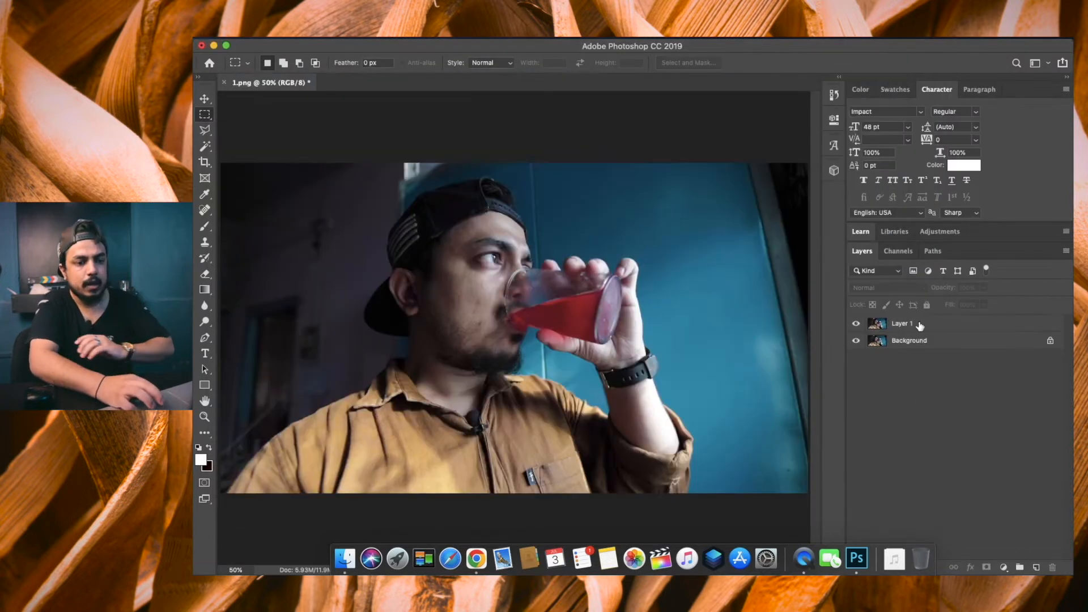
- Open Layer 1 in the Camera Raw filter and bring up the user presets
{"action": "left_click", "coordinate": [920, 326]}
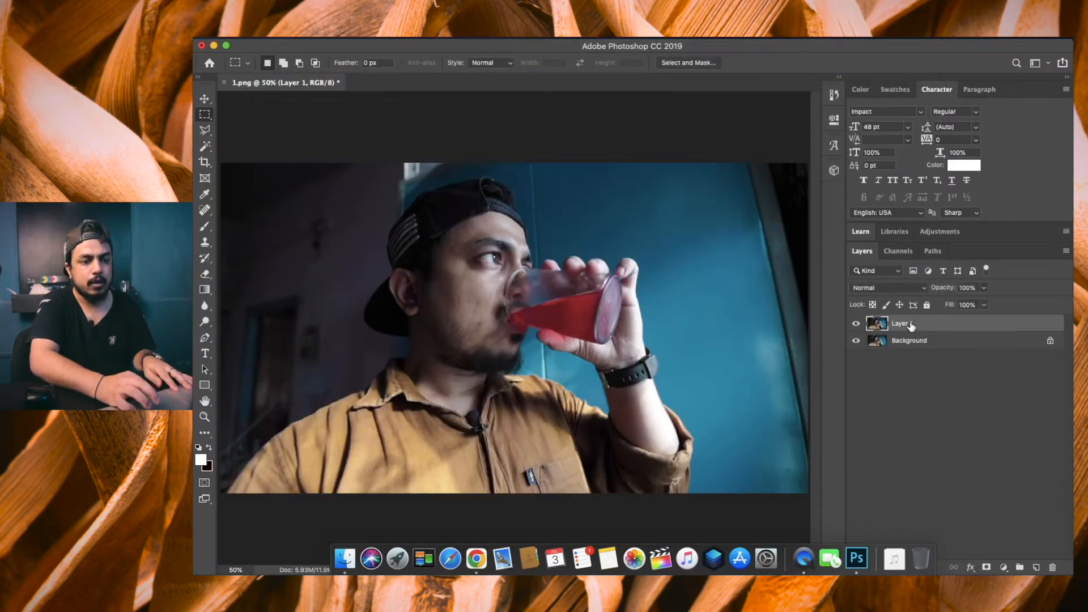
{"action": "left_click", "coordinate": [499, 38]}
{"action": "left_click", "coordinate": [519, 108]}
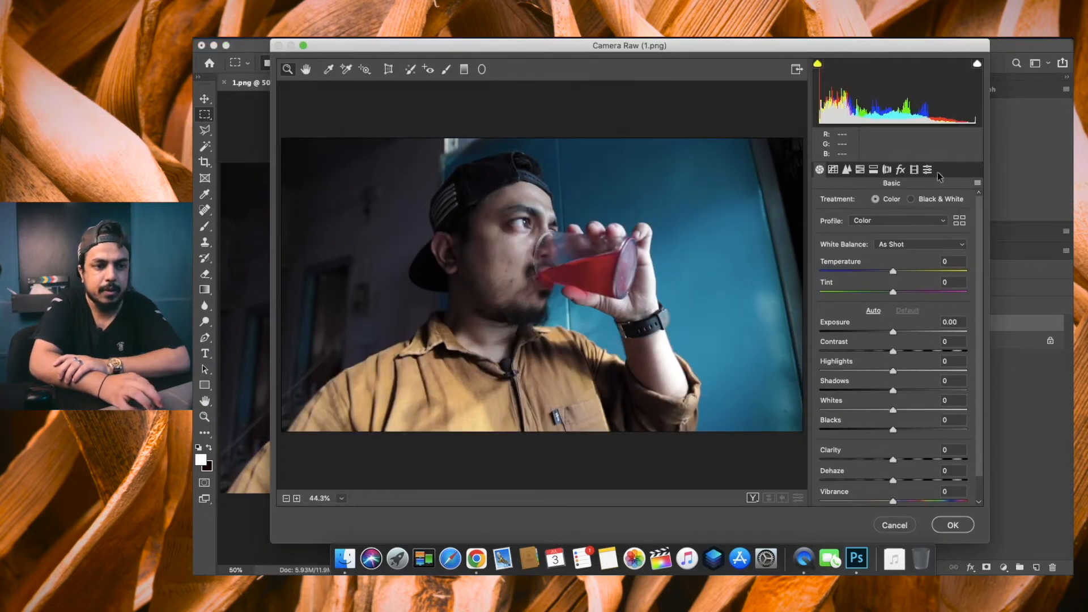
{"action": "left_click", "coordinate": [928, 169]}
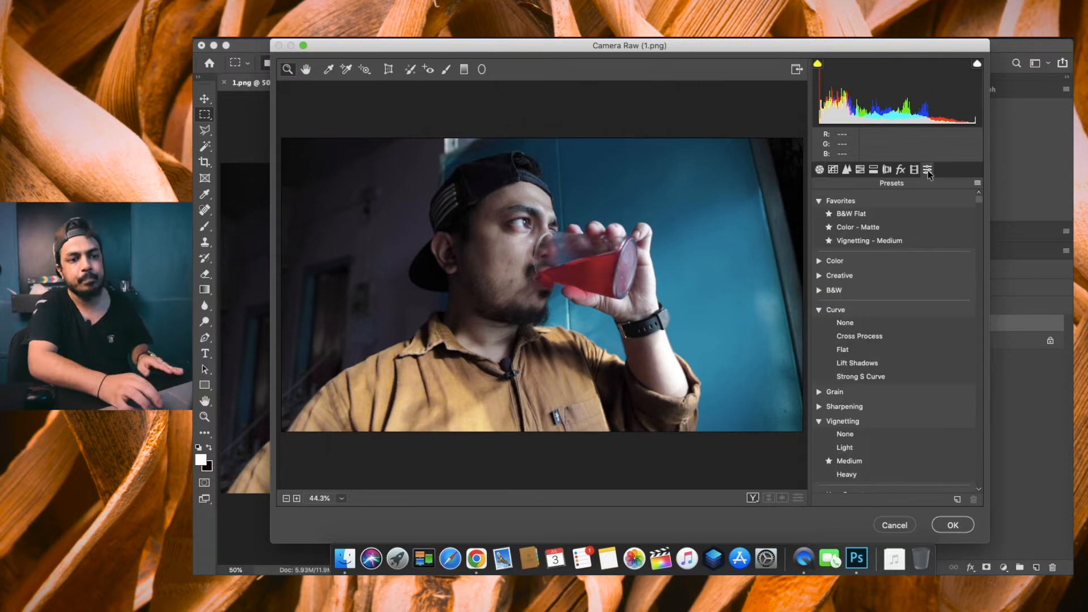
{"action": "left_click", "coordinate": [819, 170]}
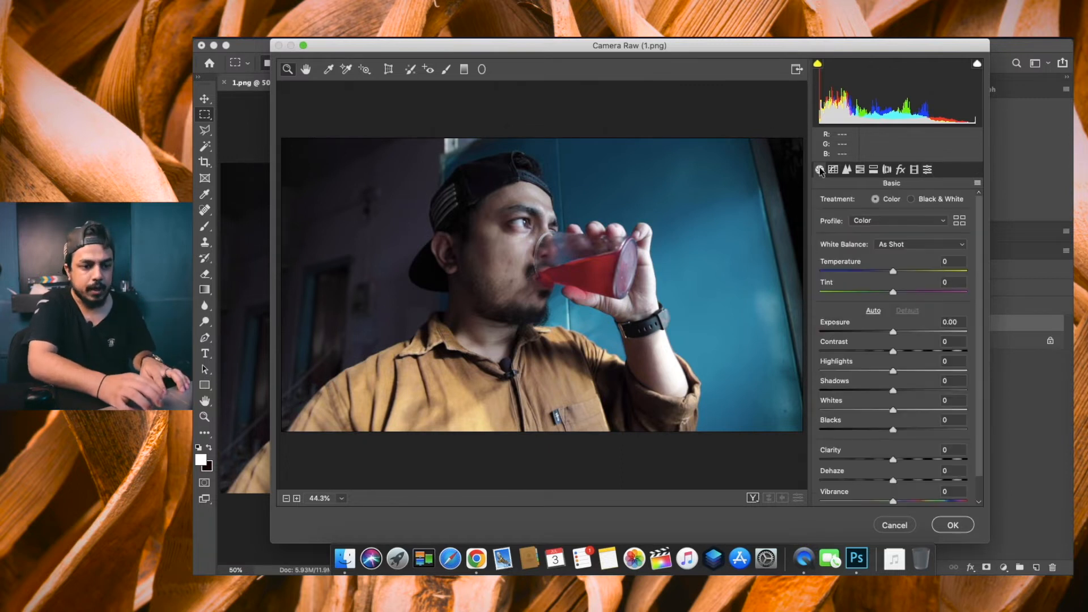
{"action": "left_click", "coordinate": [927, 170]}
{"action": "scroll", "coordinate": [936, 401], "scroll_direction": "down", "scroll_amount": 5}
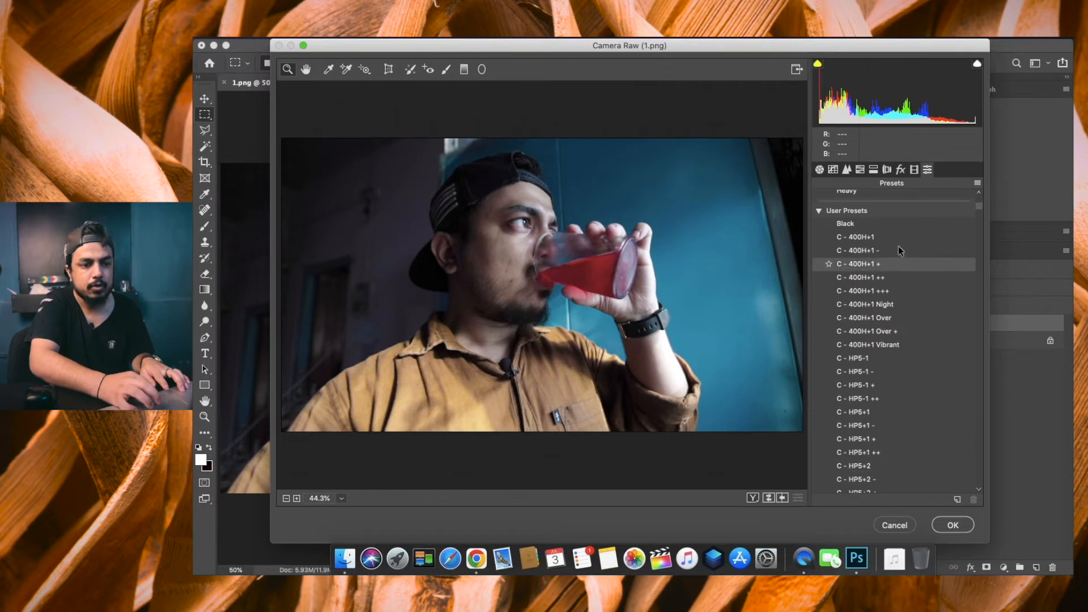
- Try several C - 400H+1 film presets on the image and apply C - 400H+1 ++
{"action": "left_click", "coordinate": [897, 293]}
{"action": "left_click", "coordinate": [896, 277]}
{"action": "left_click", "coordinate": [894, 264]}
{"action": "left_click", "coordinate": [894, 278]}
{"action": "left_click", "coordinate": [897, 304]}
{"action": "left_click", "coordinate": [899, 334]}
{"action": "scroll", "coordinate": [899, 340], "scroll_direction": "down", "scroll_amount": 10}
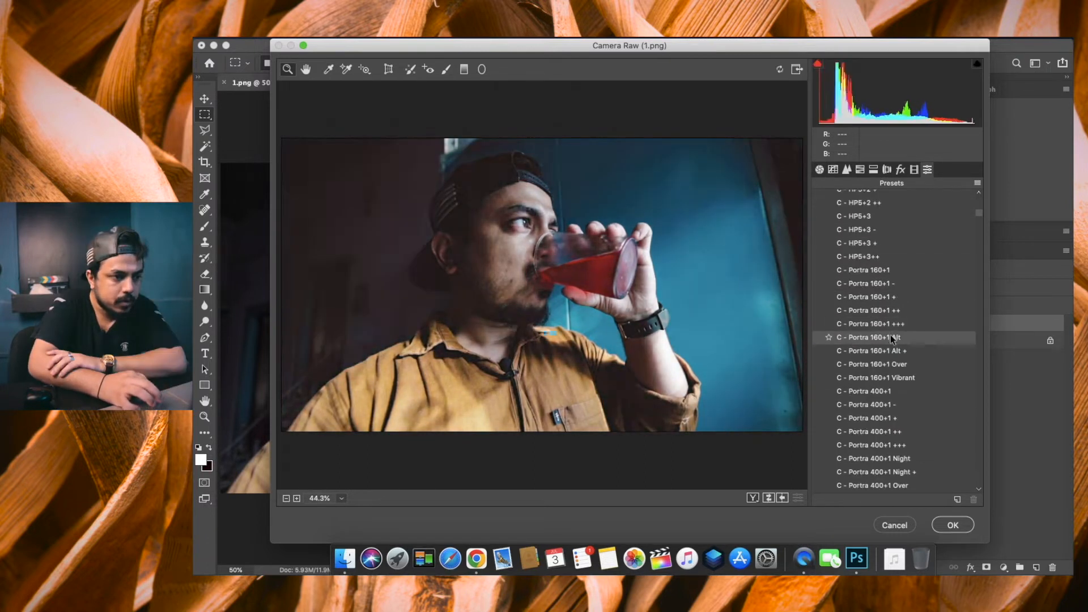
{"action": "scroll", "coordinate": [892, 360], "scroll_direction": "up", "scroll_amount": 12}
{"action": "left_click", "coordinate": [880, 456]}
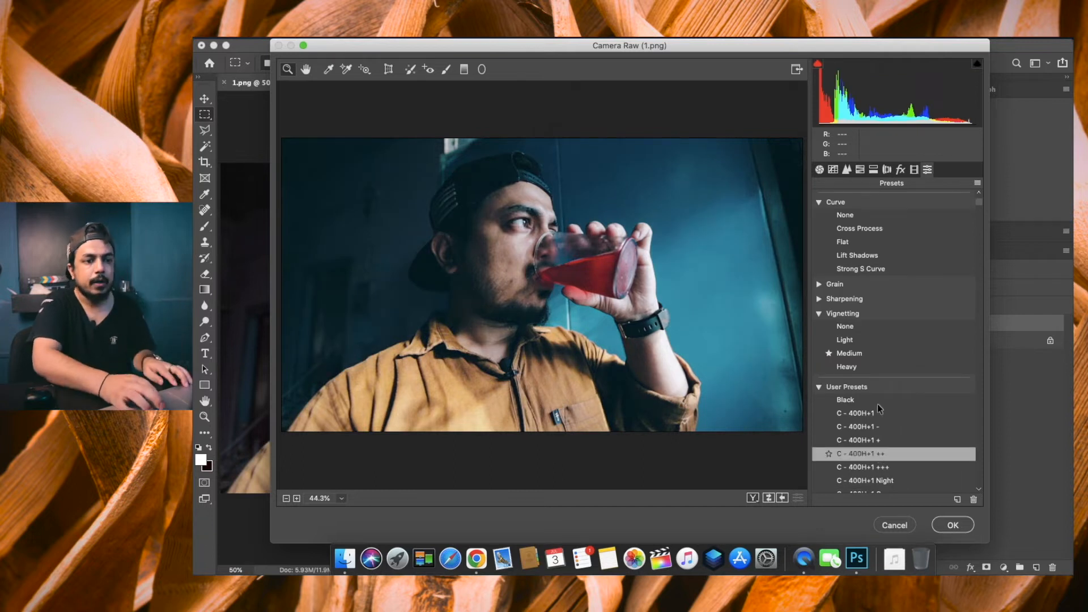
- Reduce the preset's grain and straighten the RGB point tone curve by pulling down its lifted black point
{"action": "left_click", "coordinate": [901, 169]}
{"action": "left_click_drag", "start_coordinate": [845, 225], "coordinate": [792, 229]}
{"action": "left_click", "coordinate": [834, 169]}
{"action": "left_click", "coordinate": [846, 380]}
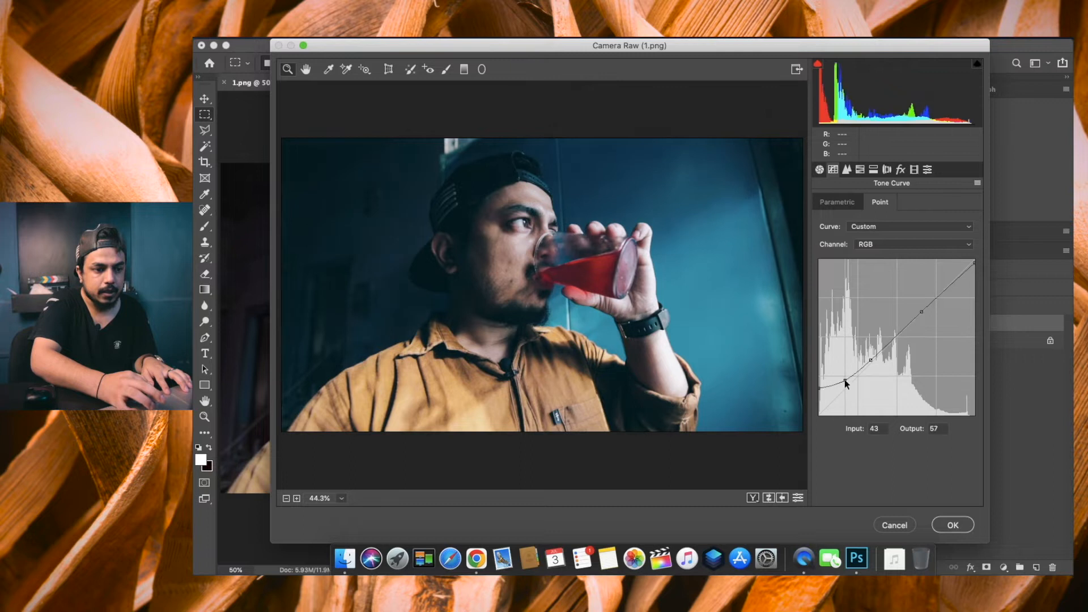
{"action": "left_click_drag", "start_coordinate": [819, 388], "coordinate": [820, 402]}
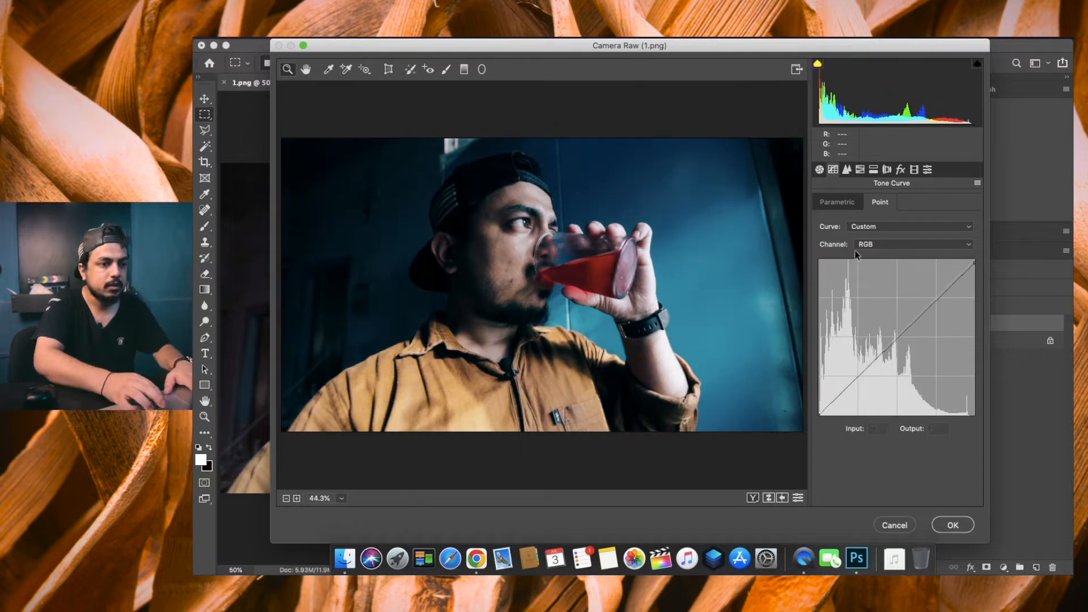
- Set Contrast -14 and Shadows +34, lower the RGB tone curve's midtones to input 120, output 111, and apply the filter
{"action": "left_click", "coordinate": [820, 170]}
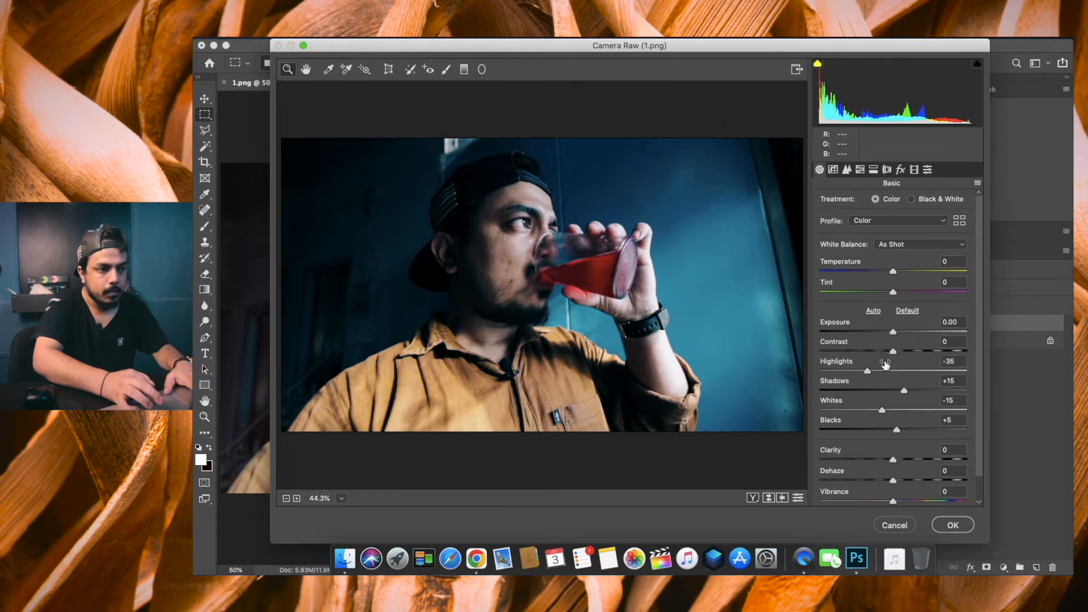
{"action": "left_click_drag", "start_coordinate": [895, 355], "coordinate": [883, 355]}
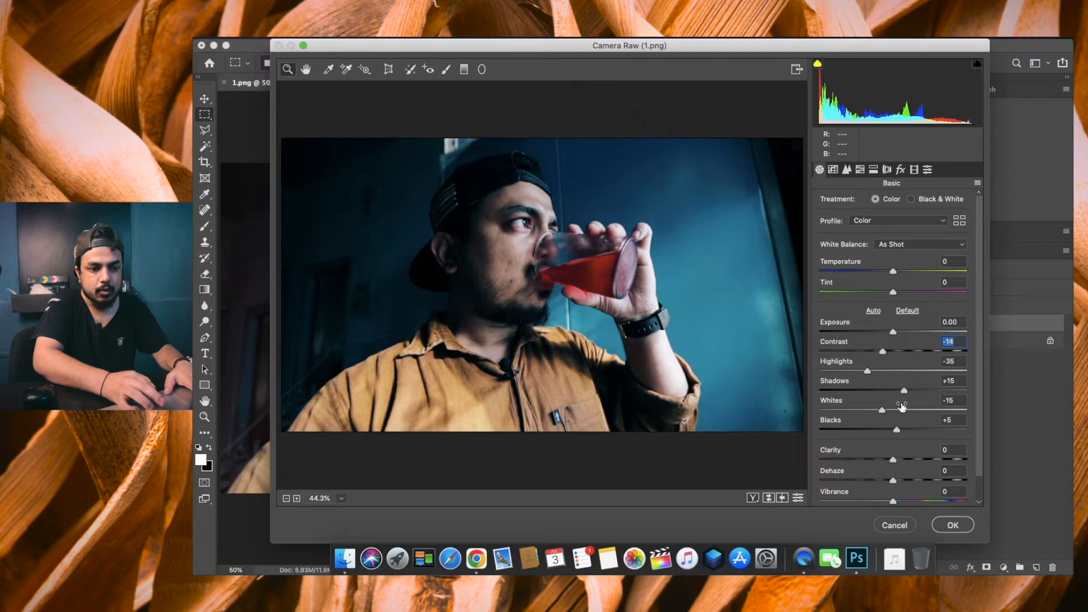
{"action": "left_click_drag", "start_coordinate": [905, 392], "coordinate": [919, 392]}
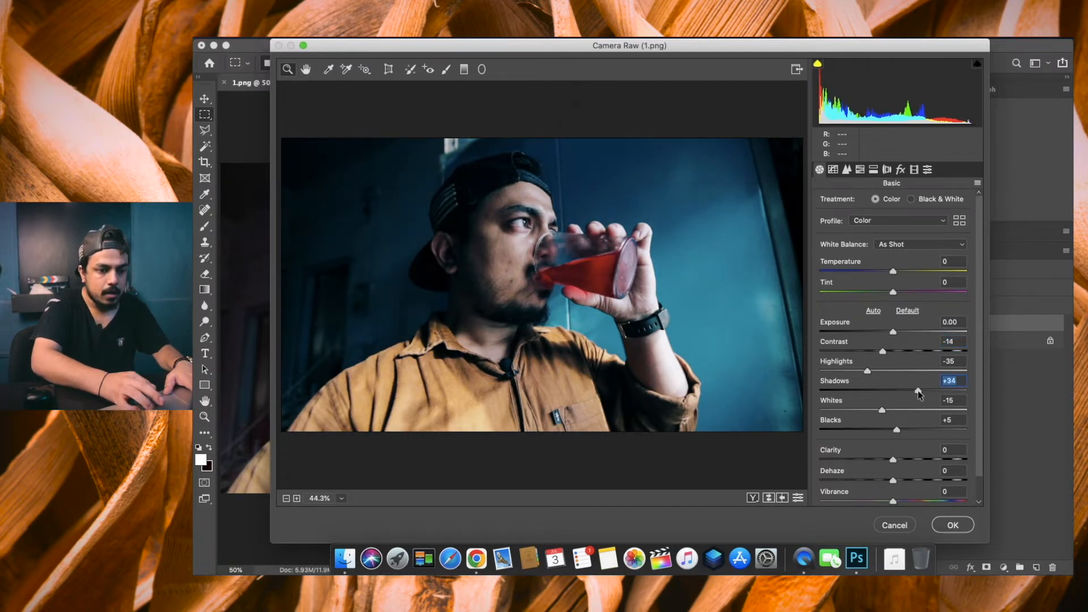
{"action": "key", "text": "super+alt+2"}
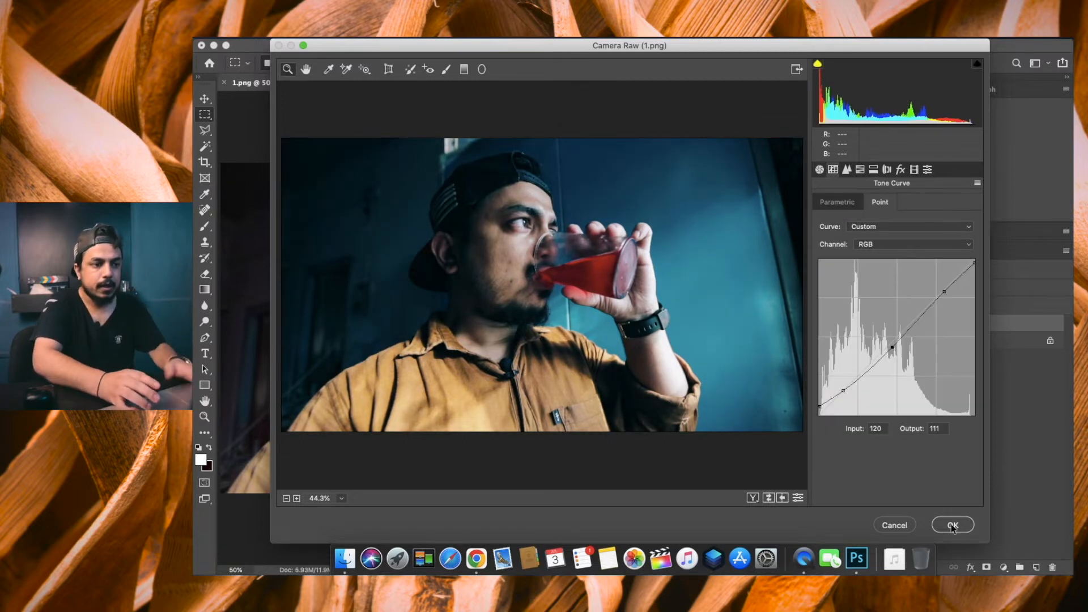
{"action": "left_click", "coordinate": [953, 525]}
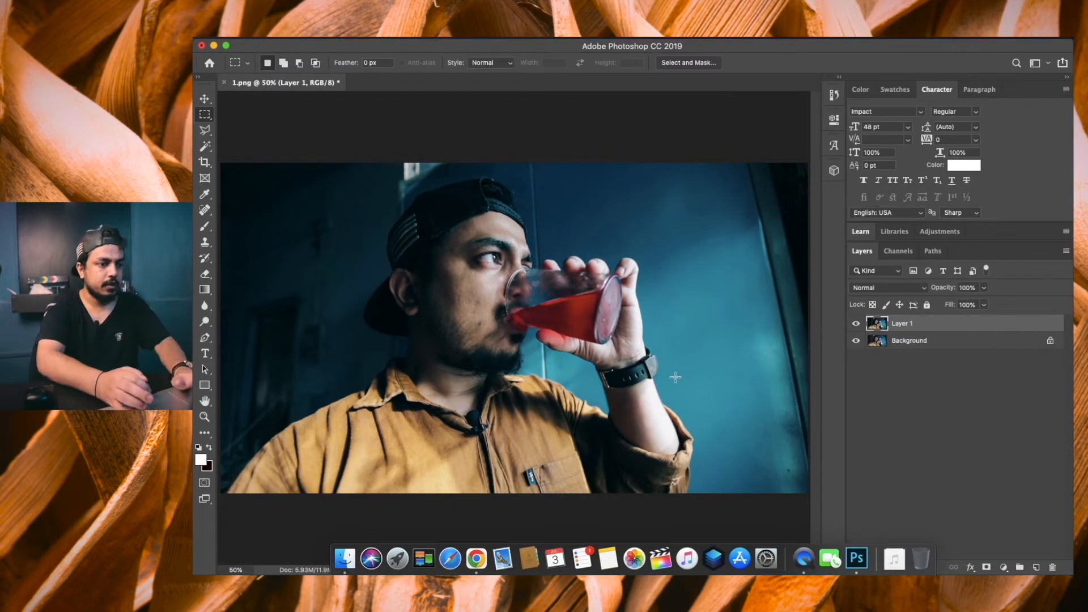
- Compare the grading stages by toggling Layer 1 and Layer 0, and preview 3.png and the next reference image in Finder
{"action": "left_click", "coordinate": [856, 324]}
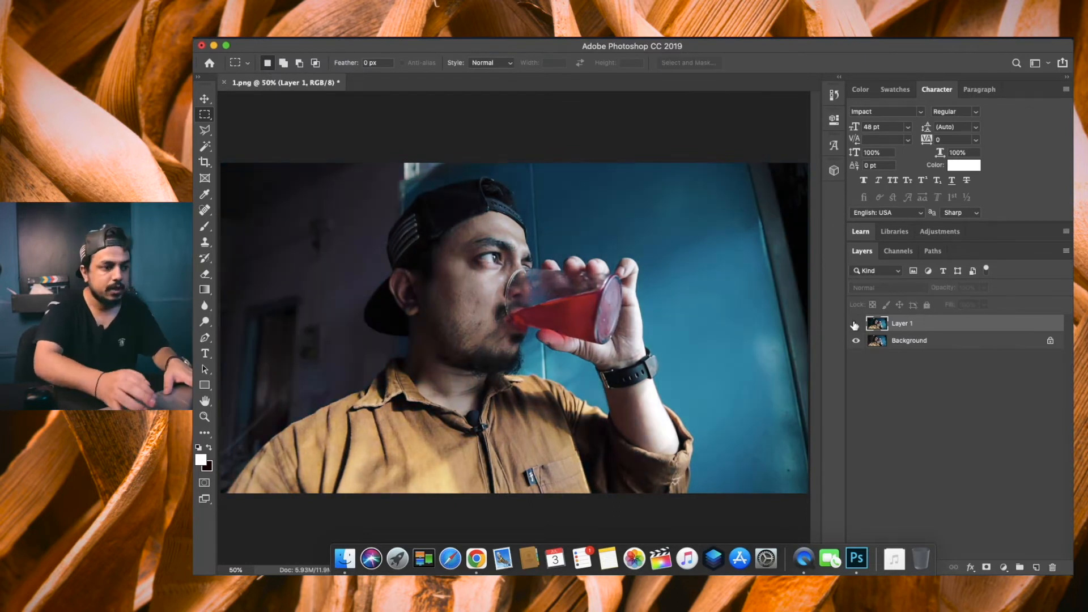
{"action": "left_click", "coordinate": [855, 324]}
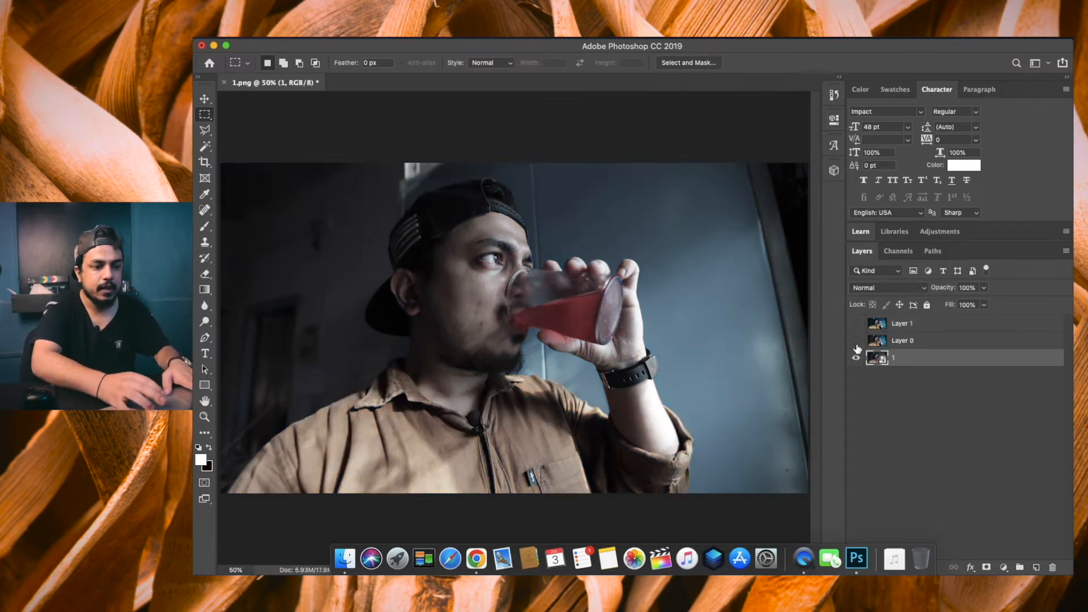
{"action": "left_click", "coordinate": [856, 341]}
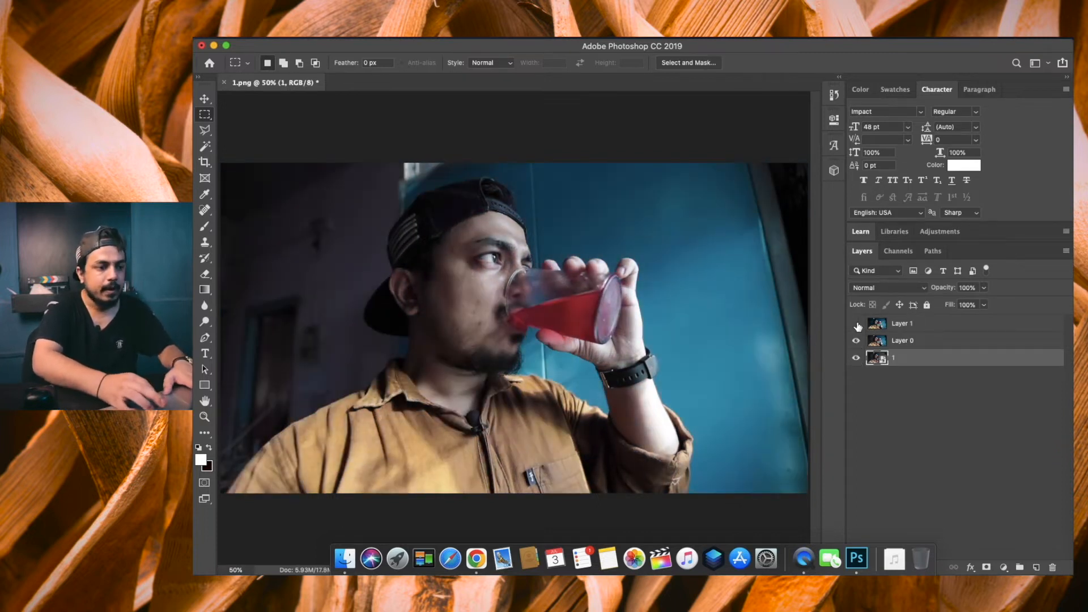
{"action": "left_click", "coordinate": [857, 324]}
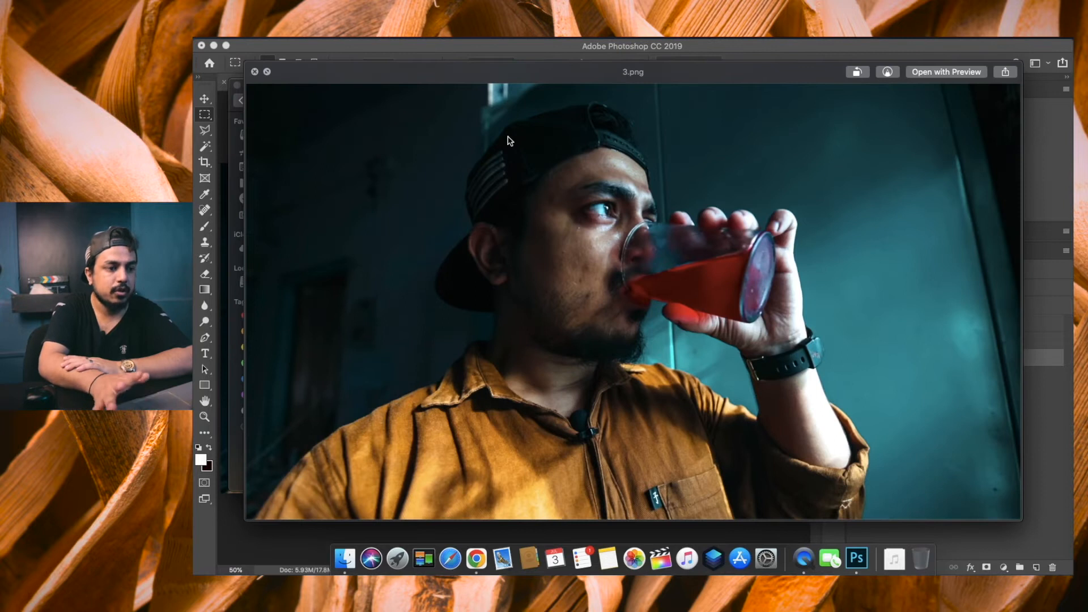
{"action": "key", "text": "Right"}
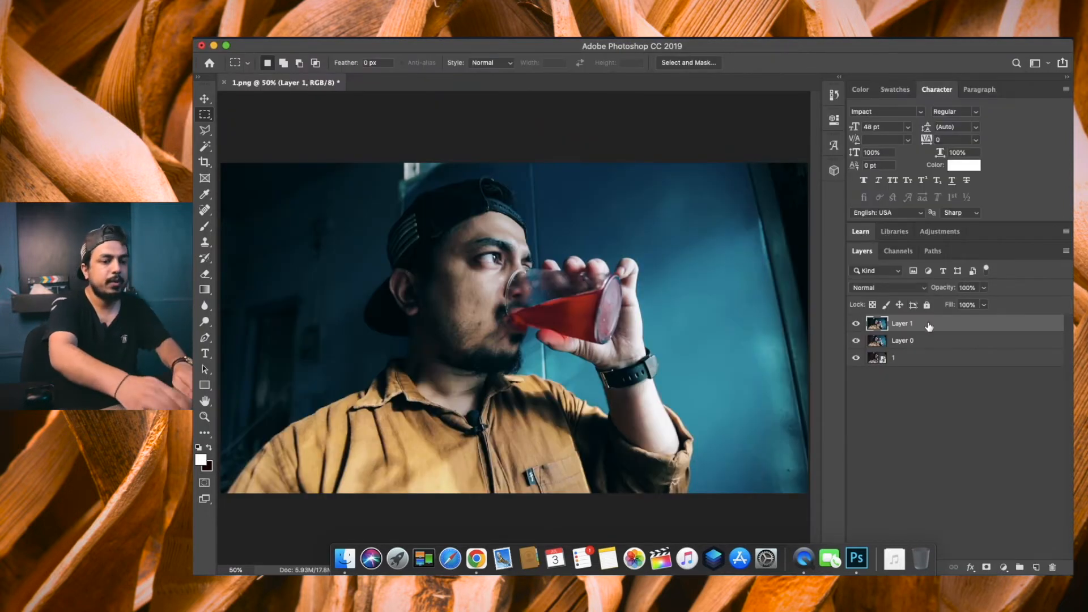
- Back in Photoshop, duplicate Layer 1 and rename the copy as 4
{"action": "key", "text": "super+j"}
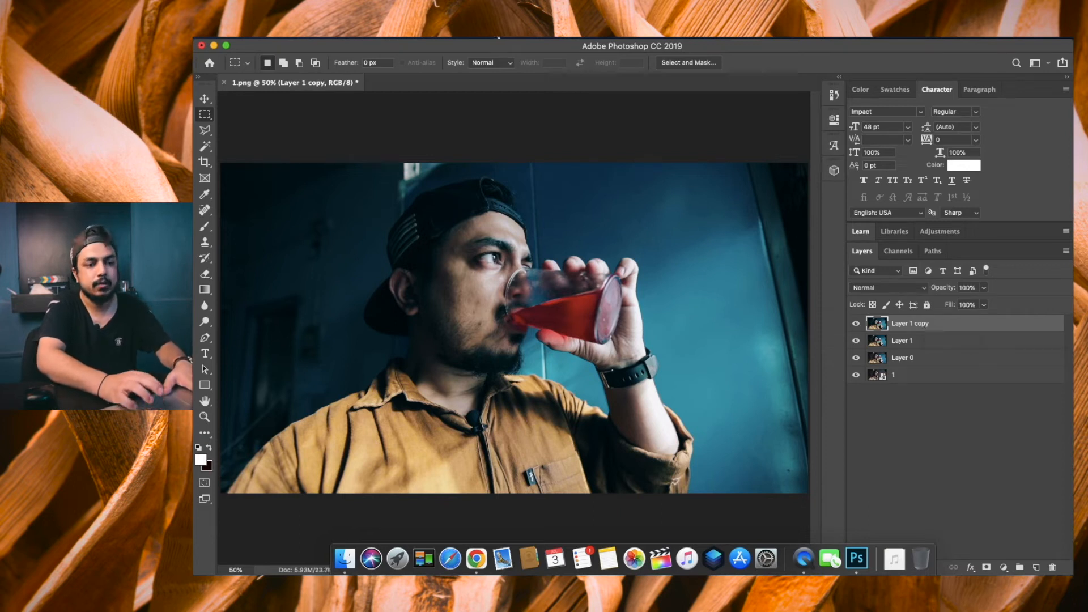
{"action": "double_click", "coordinate": [902, 323]}
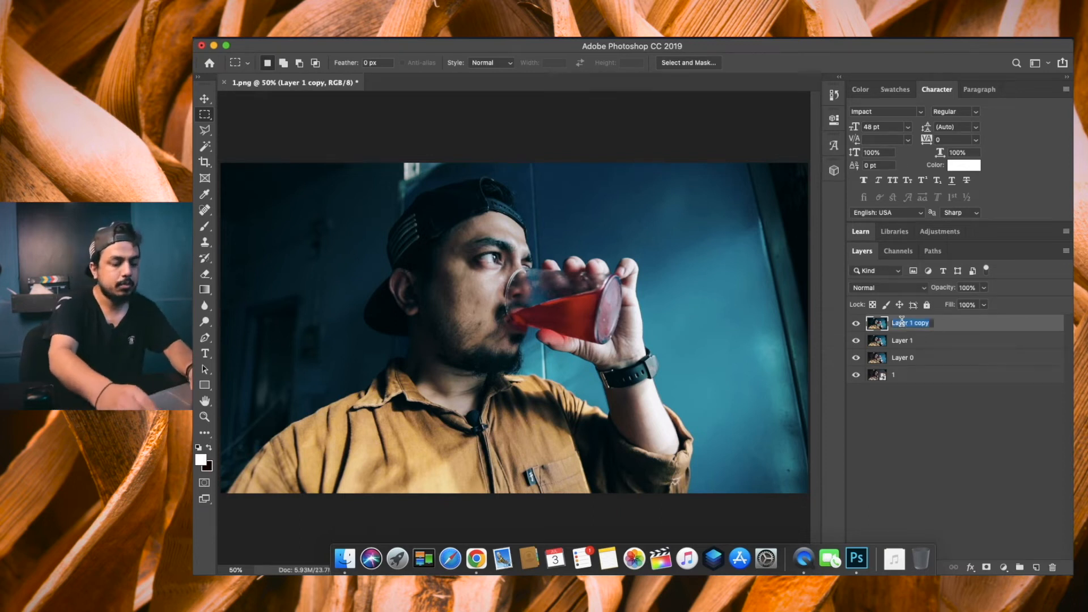
{"action": "type", "text": "4"}
{"action": "key", "text": "Return"}
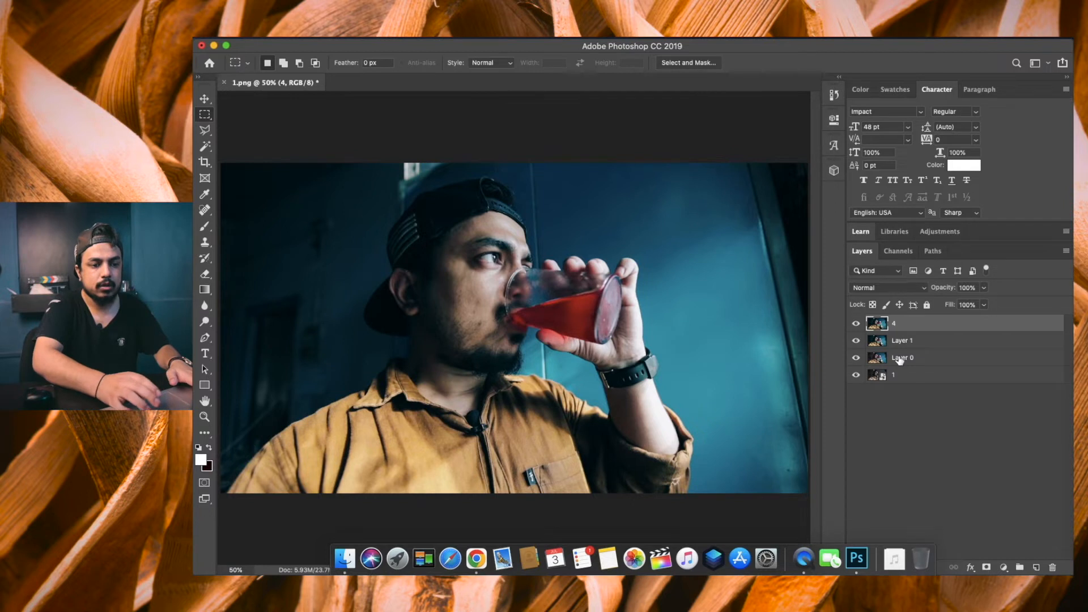
- Rename Layer 0 as 2 and Layer 1 as 3
{"action": "double_click", "coordinate": [900, 358]}
{"action": "type", "text": "2"}
{"action": "key", "text": "Return"}
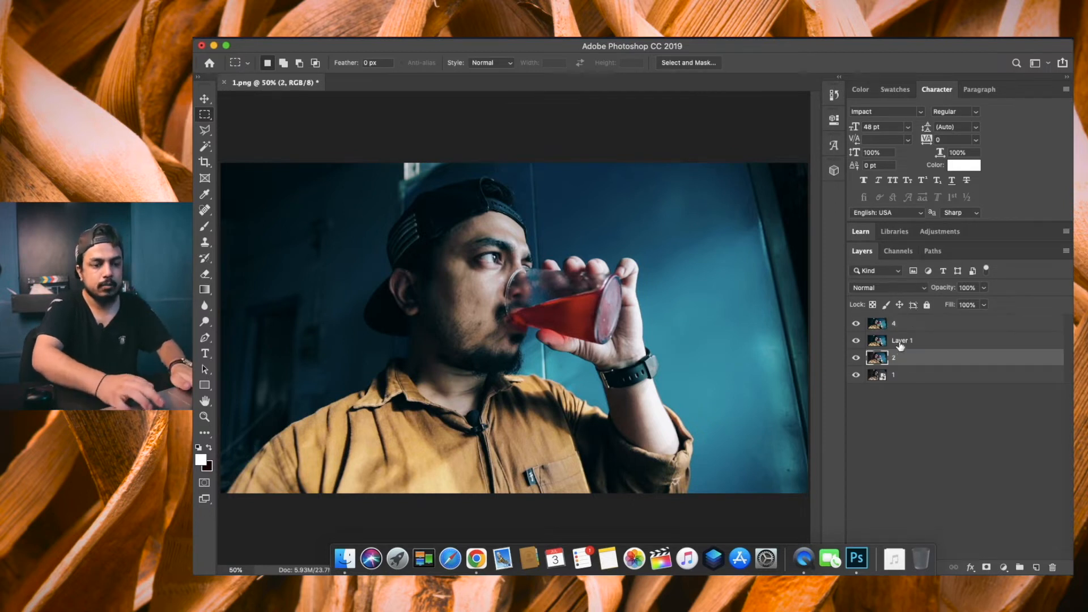
{"action": "double_click", "coordinate": [902, 340]}
{"action": "type", "text": "3"}
{"action": "key", "text": "Return"}
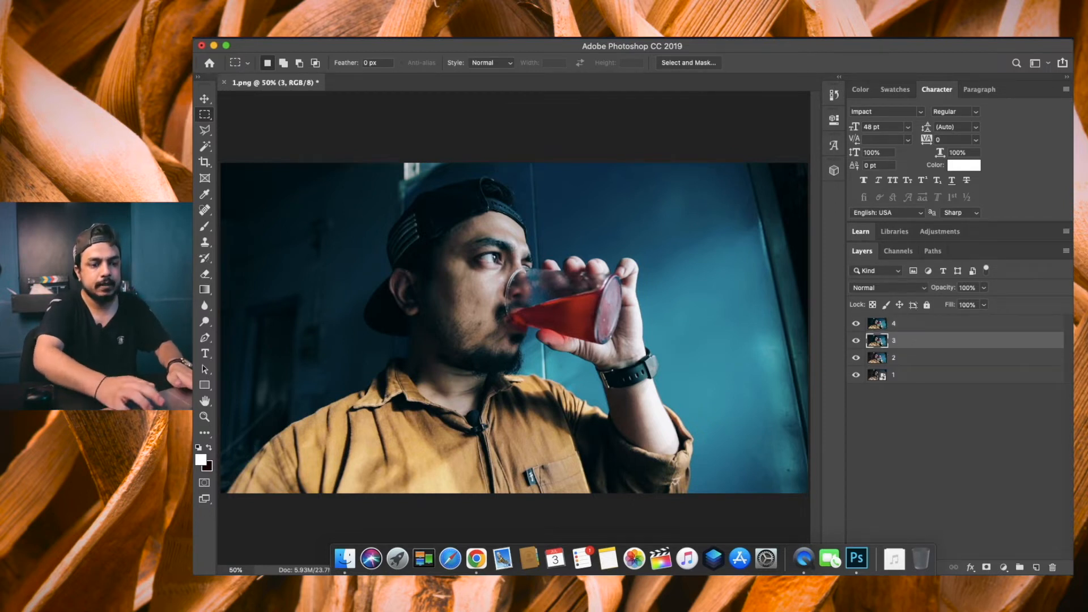
- Open layer 4 in the Camera Raw filter, anchor the RGB tone curve with two points and raise its black point to fade the shadows
{"action": "left_click", "coordinate": [901, 327]}
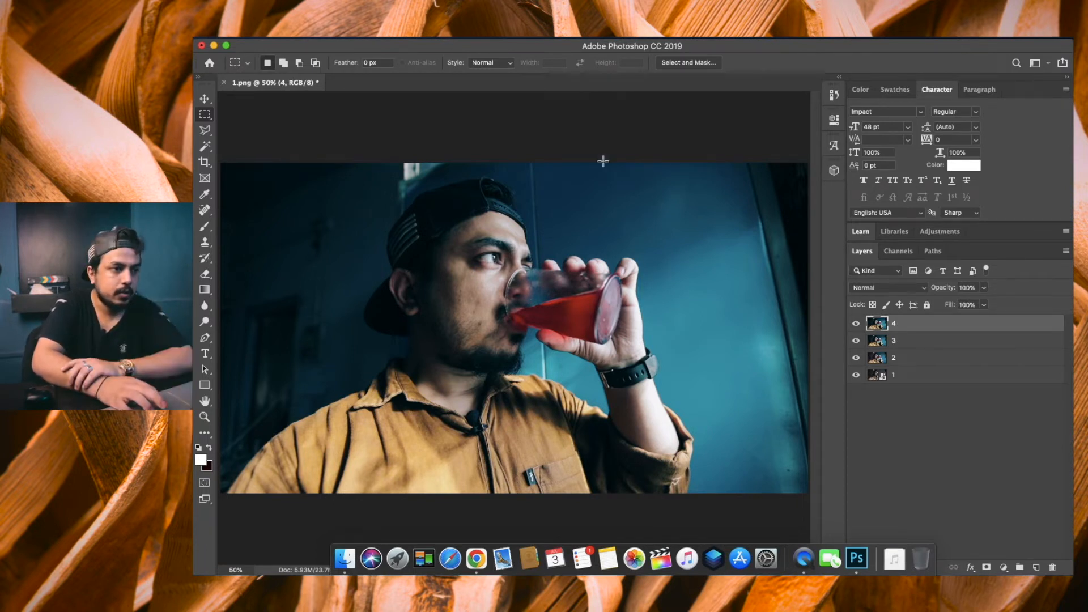
{"action": "left_click", "coordinate": [495, 38]}
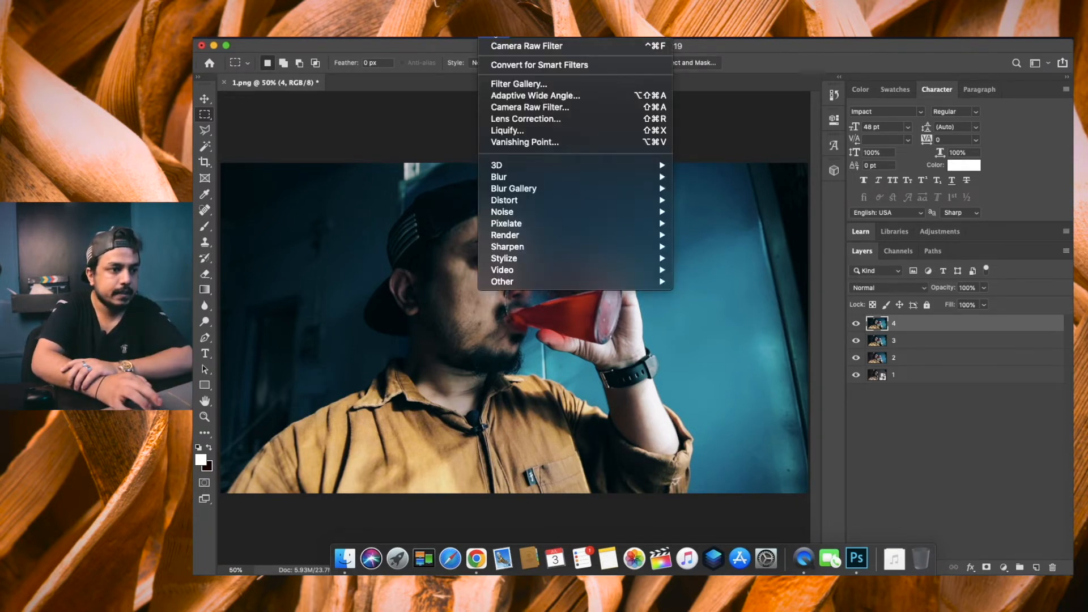
{"action": "left_click", "coordinate": [525, 107]}
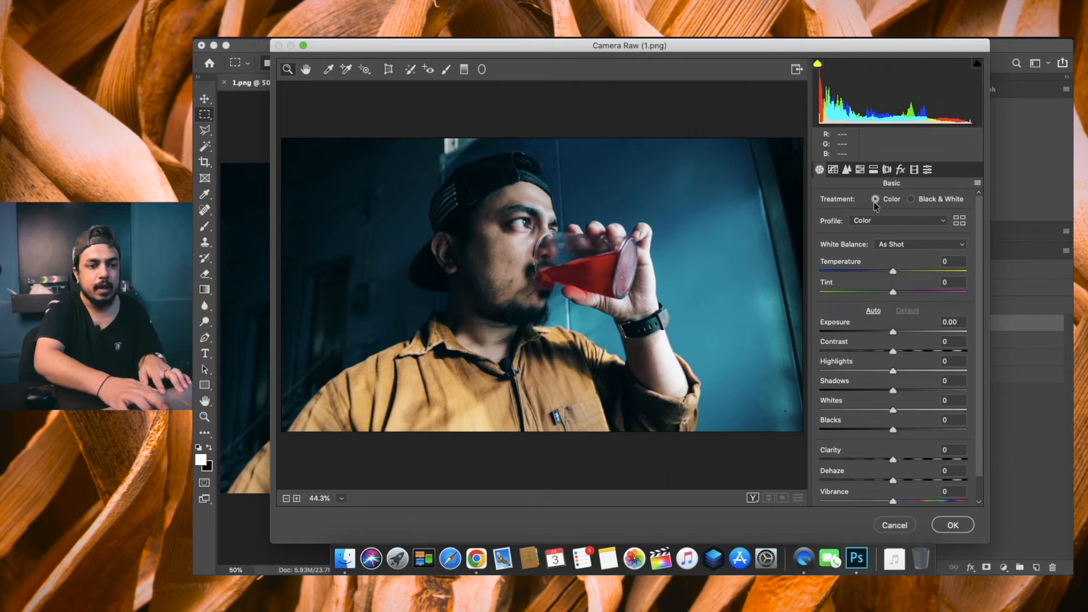
{"action": "left_click", "coordinate": [845, 170]}
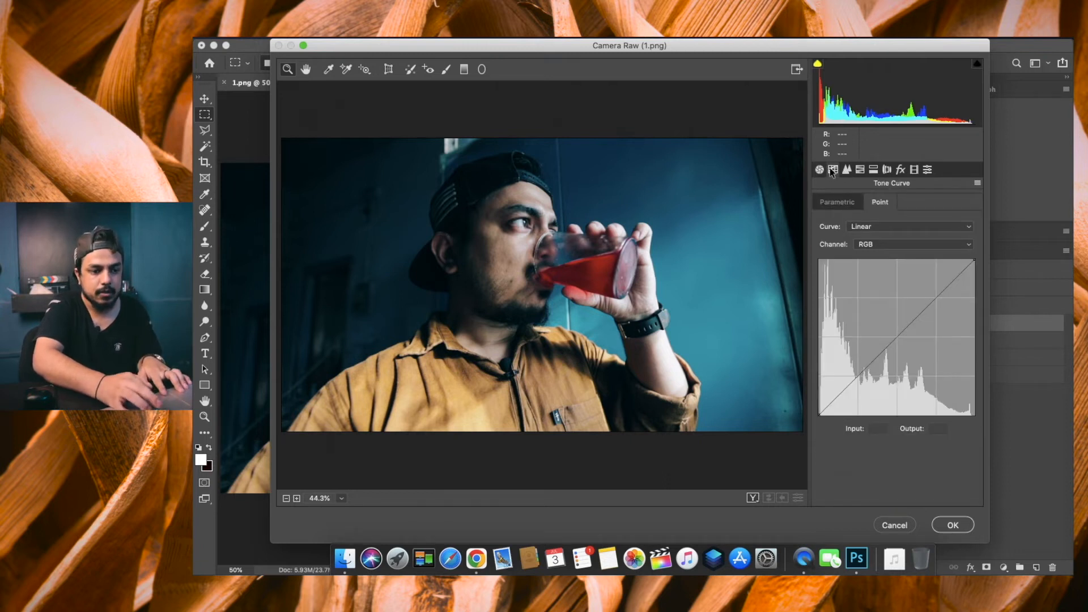
{"action": "left_click", "coordinate": [872, 361]}
{"action": "left_click", "coordinate": [930, 304]}
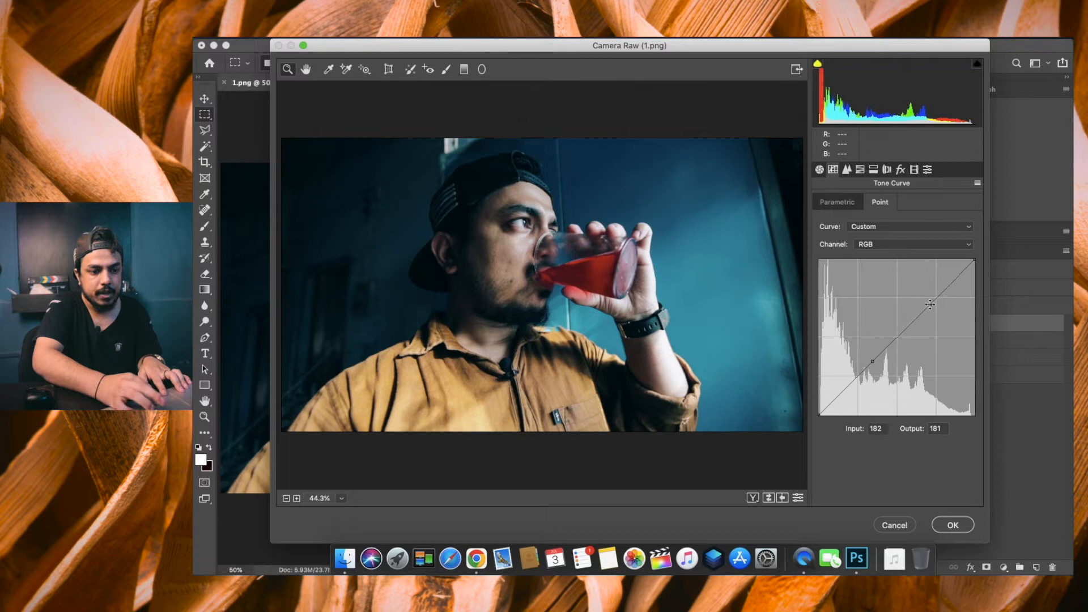
{"action": "left_click_drag", "start_coordinate": [820, 413], "coordinate": [802, 397]}
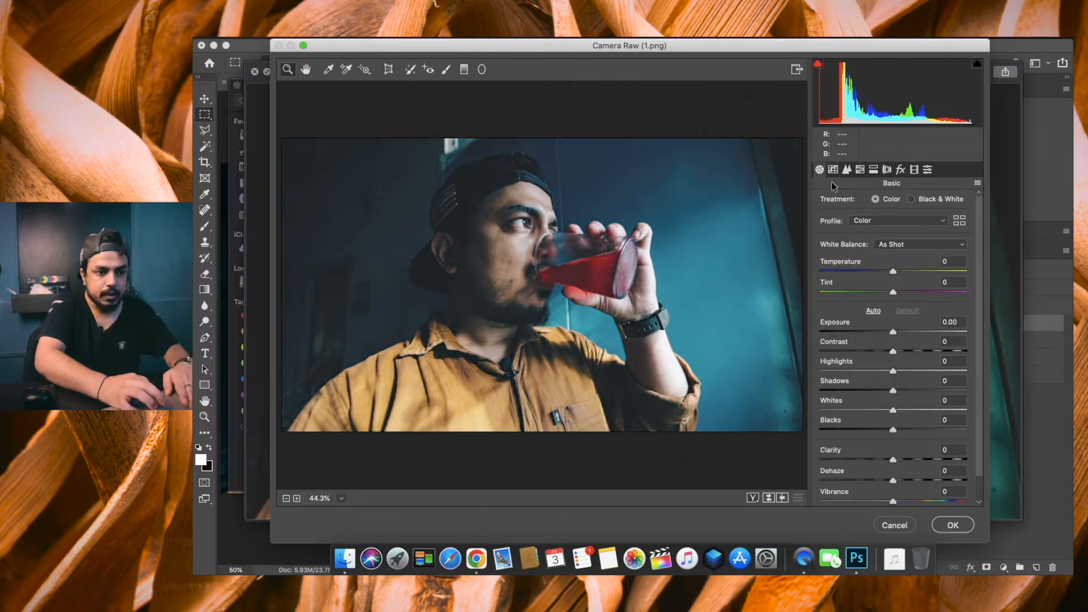
- Set Temperature -3, Tint -10, Contrast +13, Shadows -13, Whites -8, Blacks -25 and Clarity +35
{"action": "left_click_drag", "start_coordinate": [893, 294], "coordinate": [892, 271]}
{"action": "left_click", "coordinate": [892, 271]}
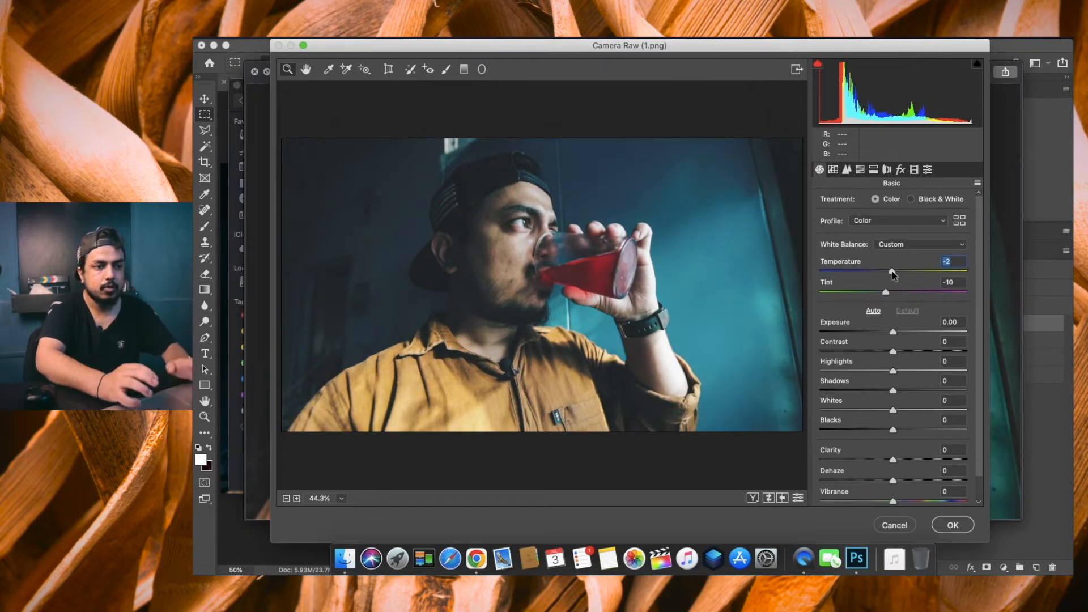
{"action": "scroll", "coordinate": [892, 271], "scroll_direction": "down", "scroll_amount": 2}
{"action": "left_click_drag", "start_coordinate": [894, 325], "coordinate": [920, 435]}
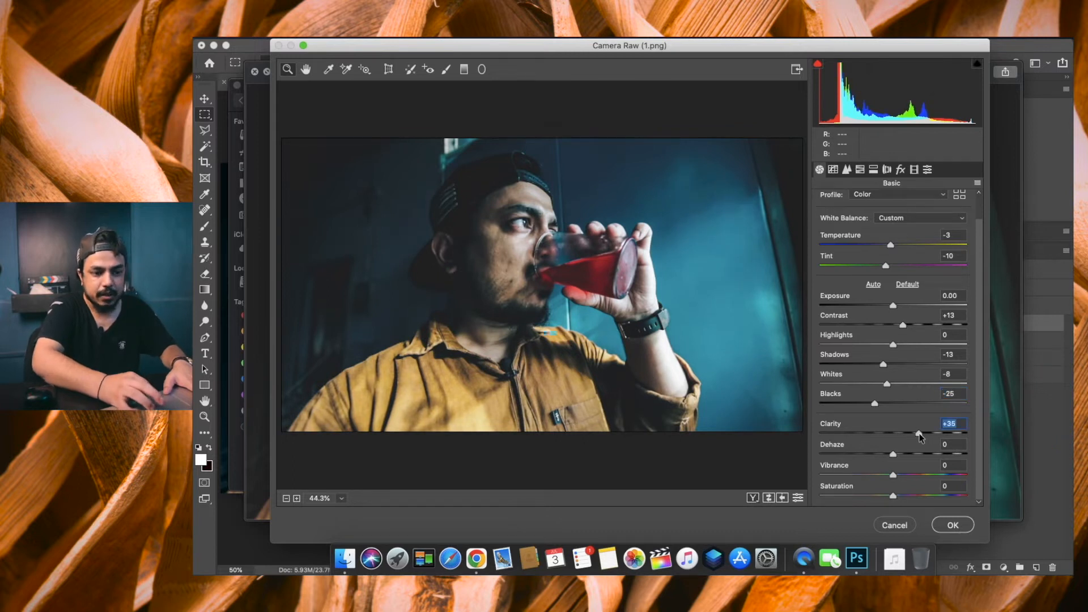
- Set the sharpening amount to 74 and the luminance noise reduction to 30
{"action": "left_click", "coordinate": [847, 169]}
{"action": "left_click_drag", "start_coordinate": [863, 222], "coordinate": [897, 222]}
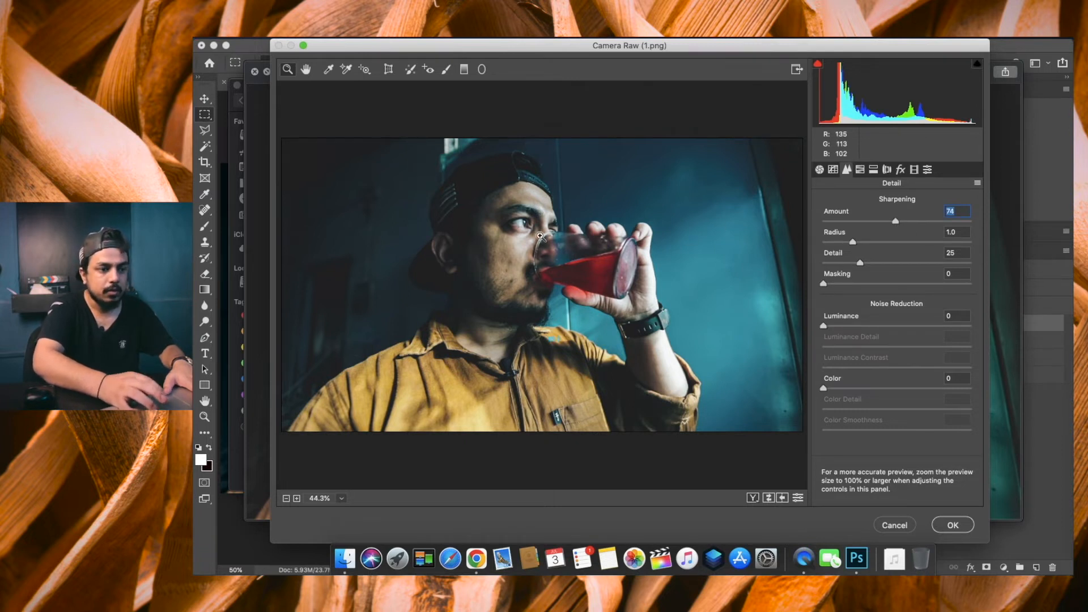
{"action": "left_click", "coordinate": [606, 223]}
{"action": "left_click", "coordinate": [606, 221]}
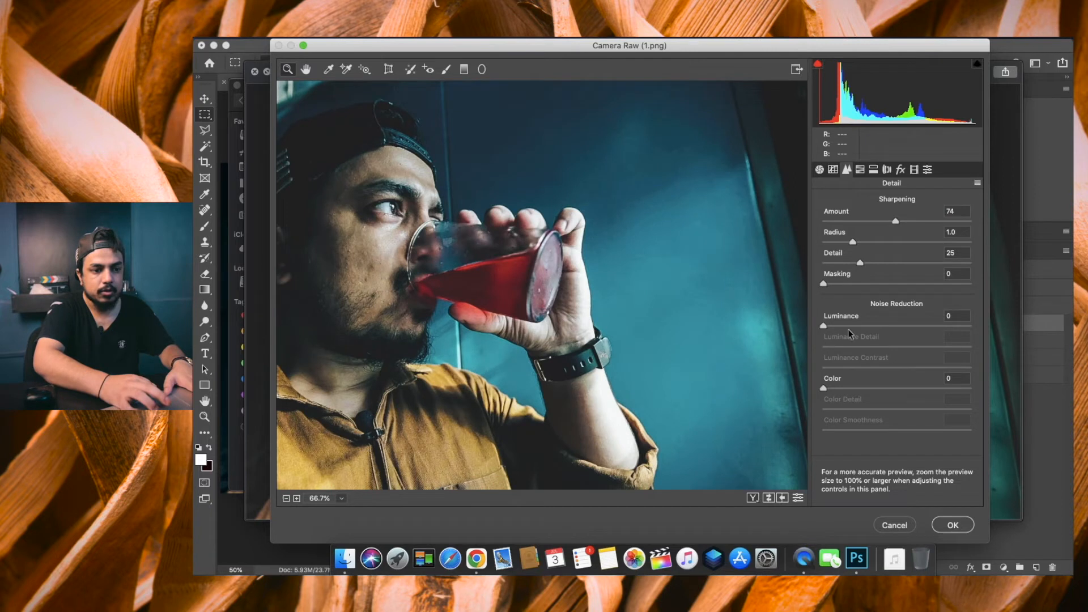
{"action": "left_click_drag", "start_coordinate": [824, 326], "coordinate": [868, 325]}
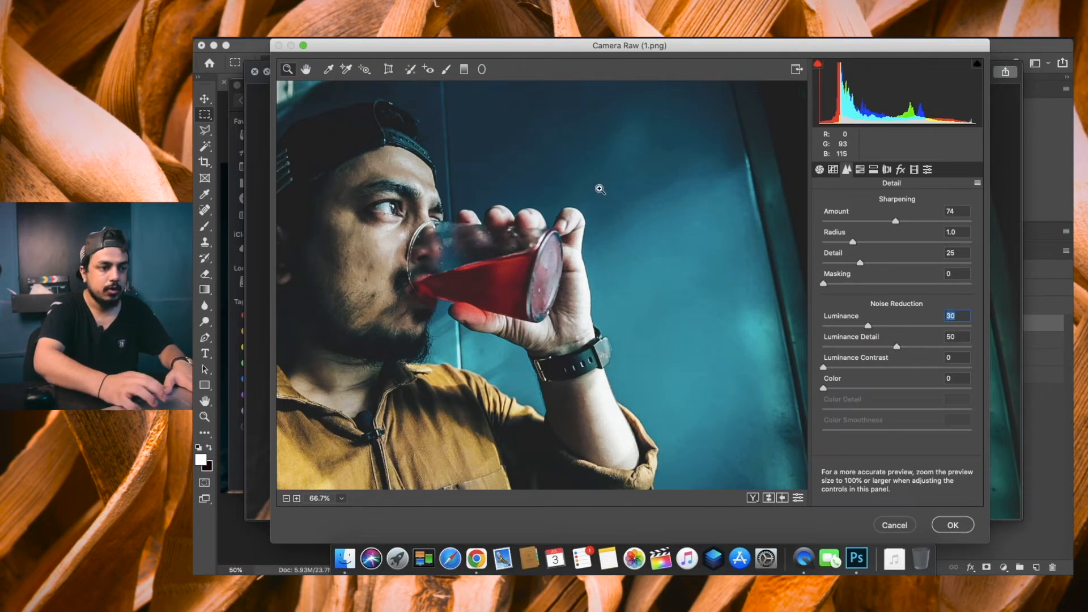
- Raise the black point of the RGB tone curve slightly further to fade the shadows more
{"action": "right_click", "coordinate": [593, 181]}
{"action": "left_click", "coordinate": [637, 349]}
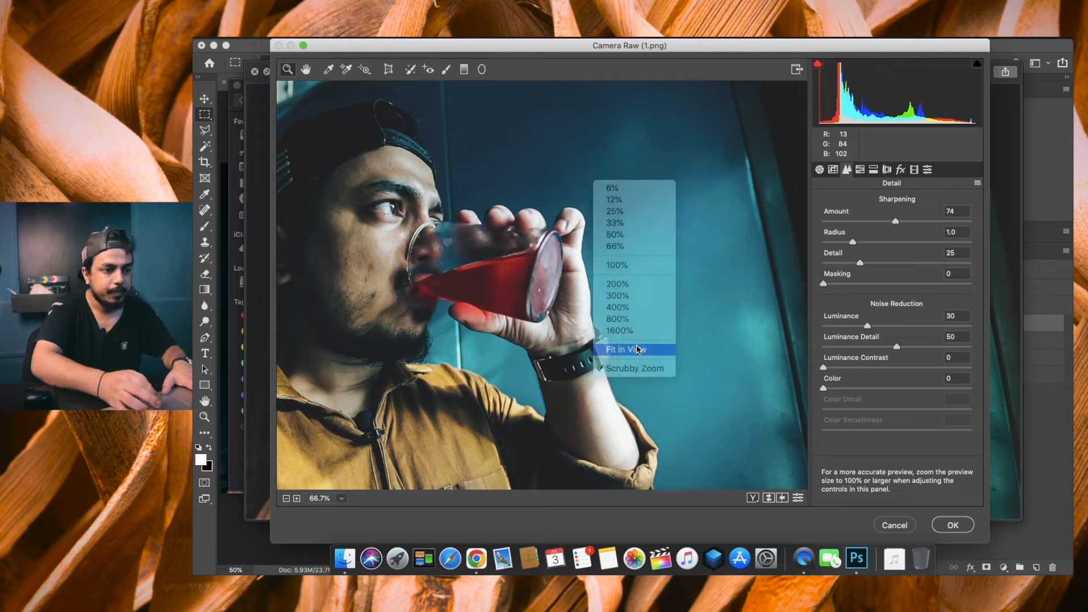
{"action": "left_click", "coordinate": [833, 169]}
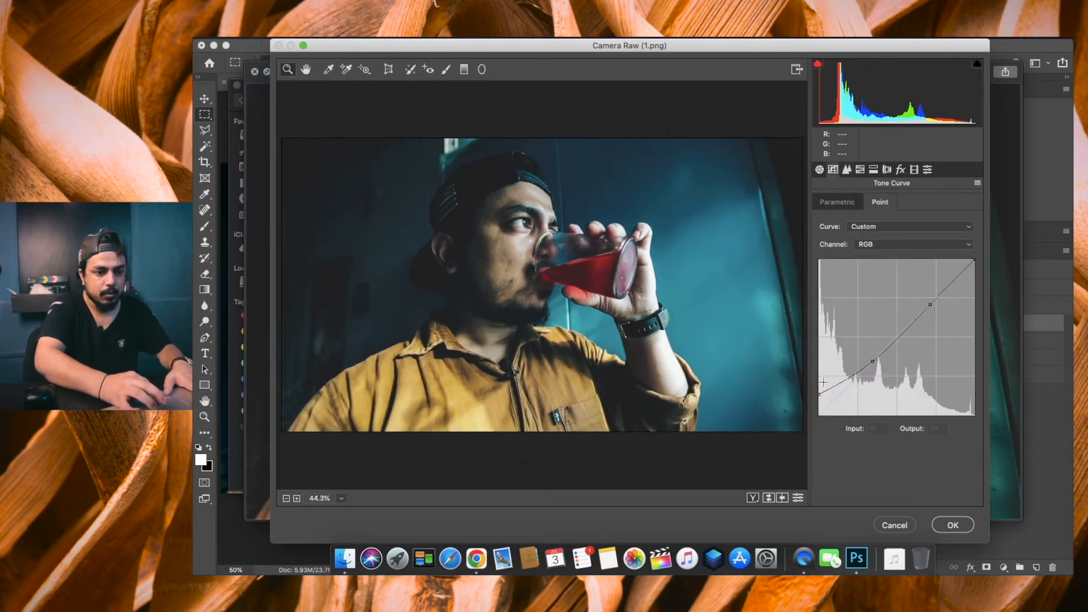
{"action": "left_click_drag", "start_coordinate": [818, 395], "coordinate": [818, 391]}
- Set the HSL hues to Reds +12, Oranges -8, Yellows -19, Greens -13 and Aquas -47, and apply the filter
{"action": "left_click", "coordinate": [860, 169]}
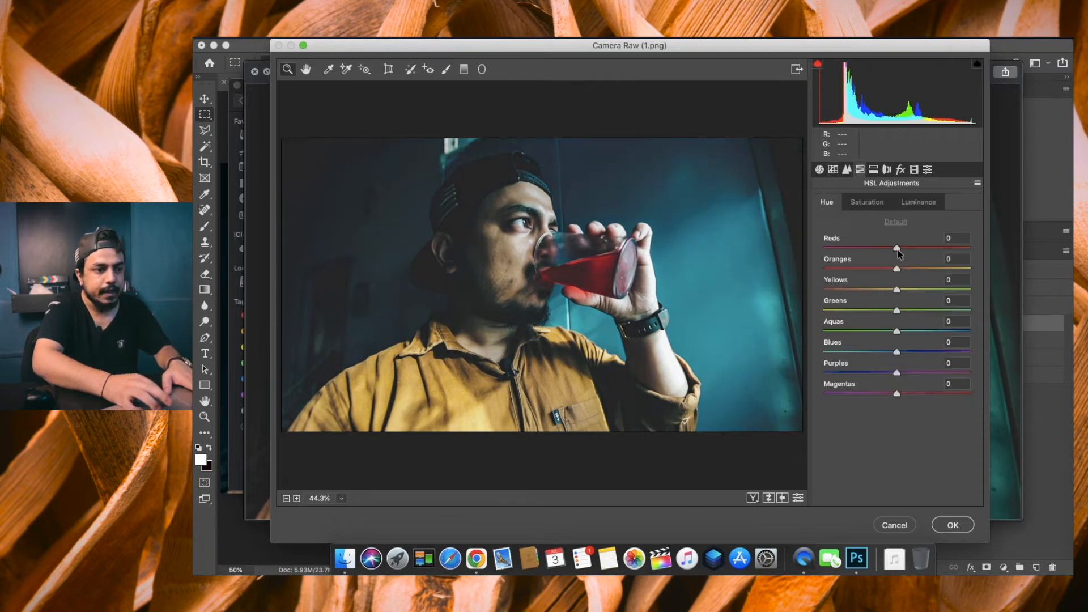
{"action": "left_click_drag", "start_coordinate": [896, 247], "coordinate": [893, 275]}
{"action": "left_click_drag", "start_coordinate": [897, 290], "coordinate": [862, 336]}
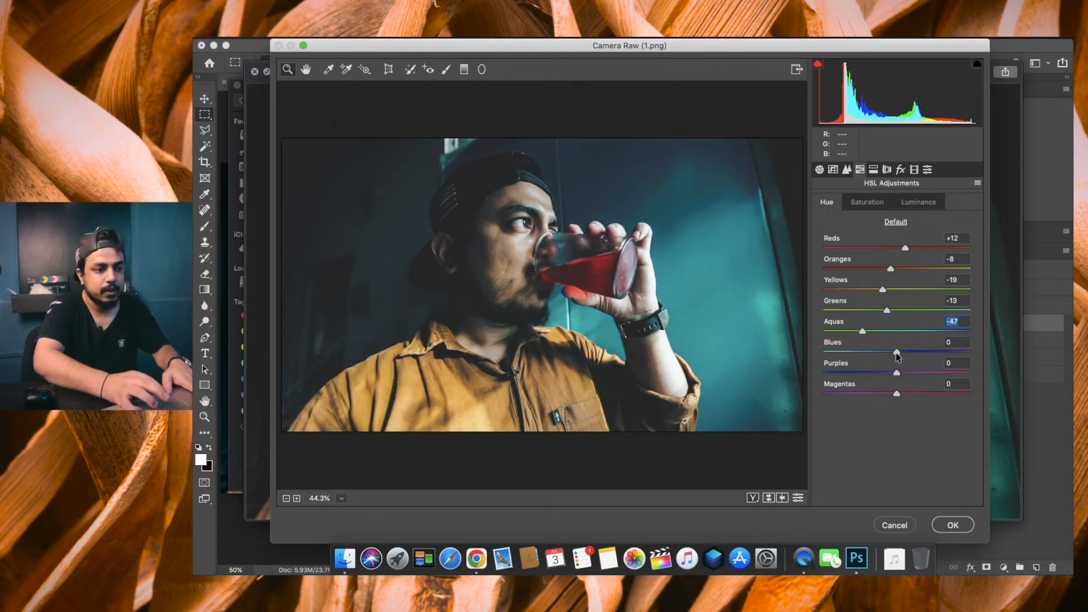
{"action": "key", "text": "Return"}
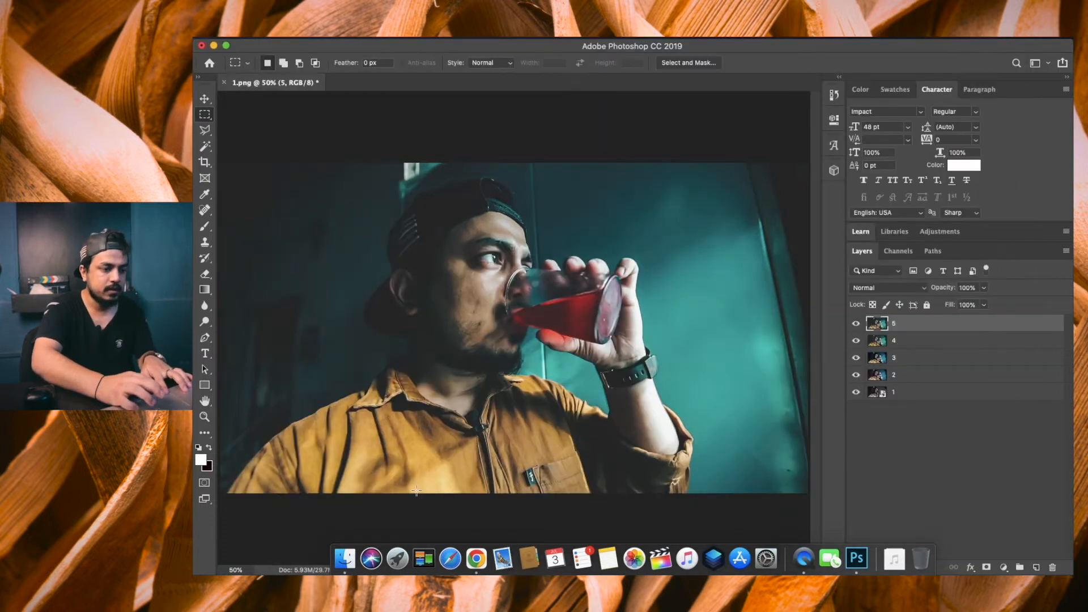
- Switch to Finder and preview the reference image 5.png to compare it with the current edit
{"action": "left_click", "coordinate": [337, 547]}
{"action": "key", "text": "Right"}
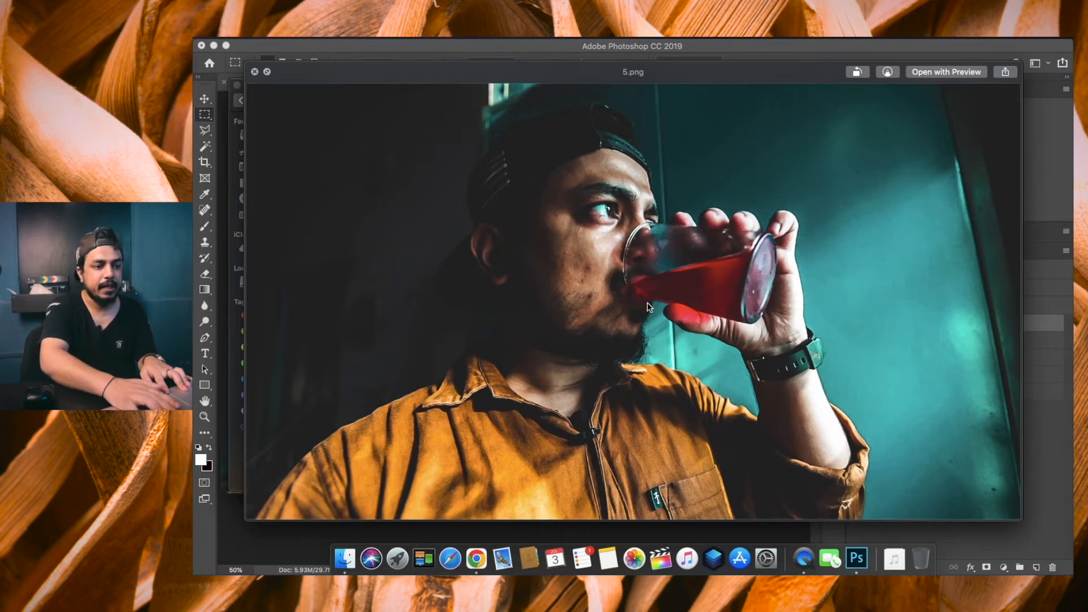
{"action": "key", "text": "space"}
- Open layer 5 in the Camera Raw filter and set Clarity +38 and Tint +6
{"action": "left_click", "coordinate": [491, 39]}
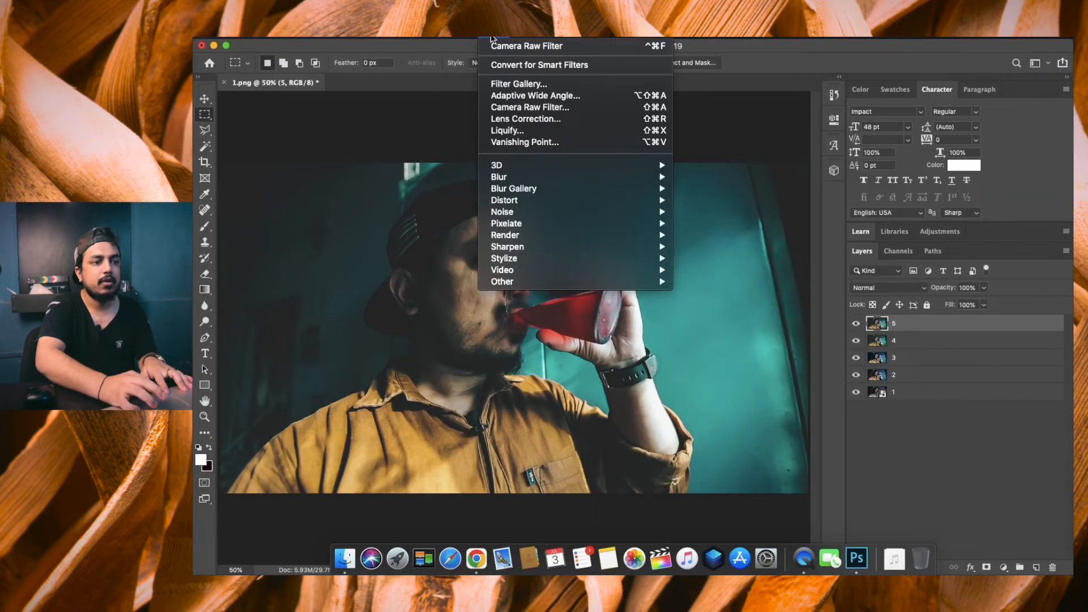
{"action": "left_click", "coordinate": [527, 107]}
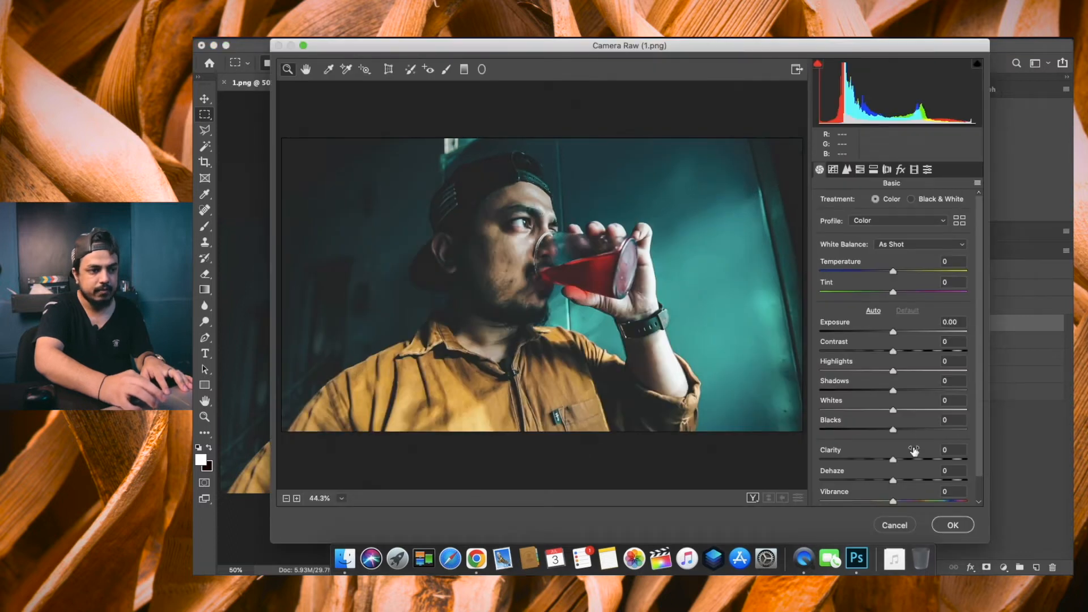
{"action": "left_click_drag", "start_coordinate": [906, 457], "coordinate": [921, 459]}
{"action": "left_click", "coordinate": [895, 292]}
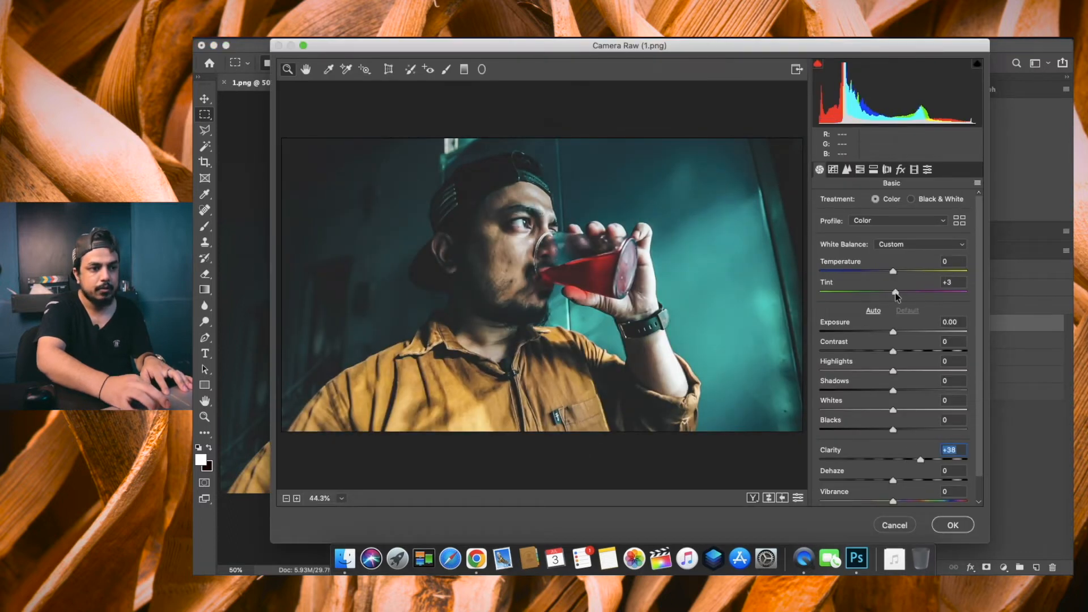
{"action": "left_click", "coordinate": [897, 293]}
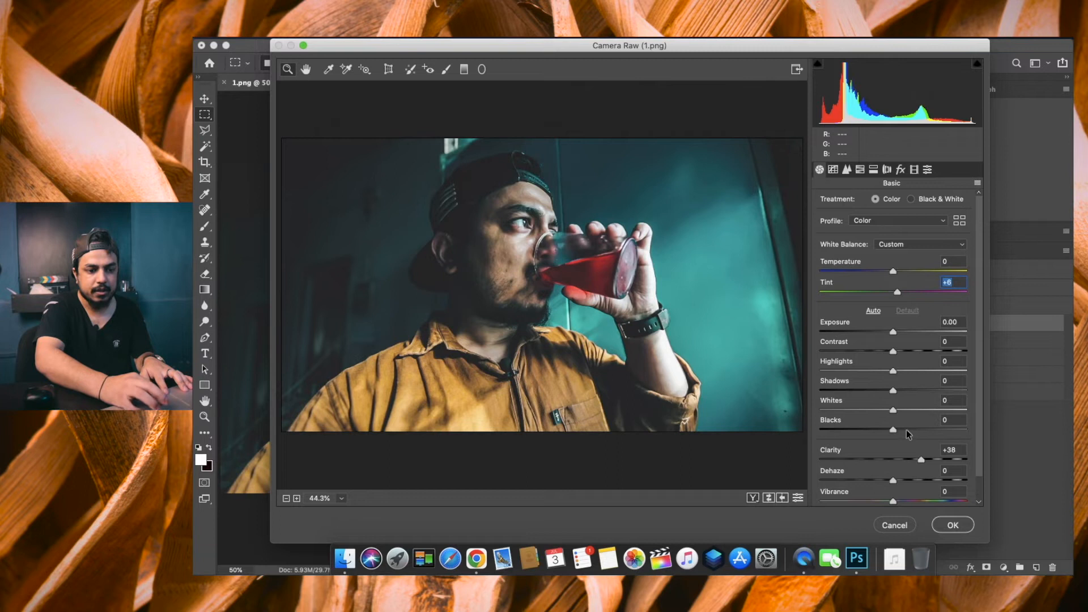
- Set Saturation +12 and Vibrance +6, and fine-tune Blacks, Highlights and Contrast
{"action": "scroll", "coordinate": [907, 434], "scroll_direction": "down", "scroll_amount": 1}
{"action": "left_click", "coordinate": [900, 494]}
{"action": "left_click_drag", "start_coordinate": [894, 479], "coordinate": [898, 480]}
{"action": "left_click", "coordinate": [898, 478]}
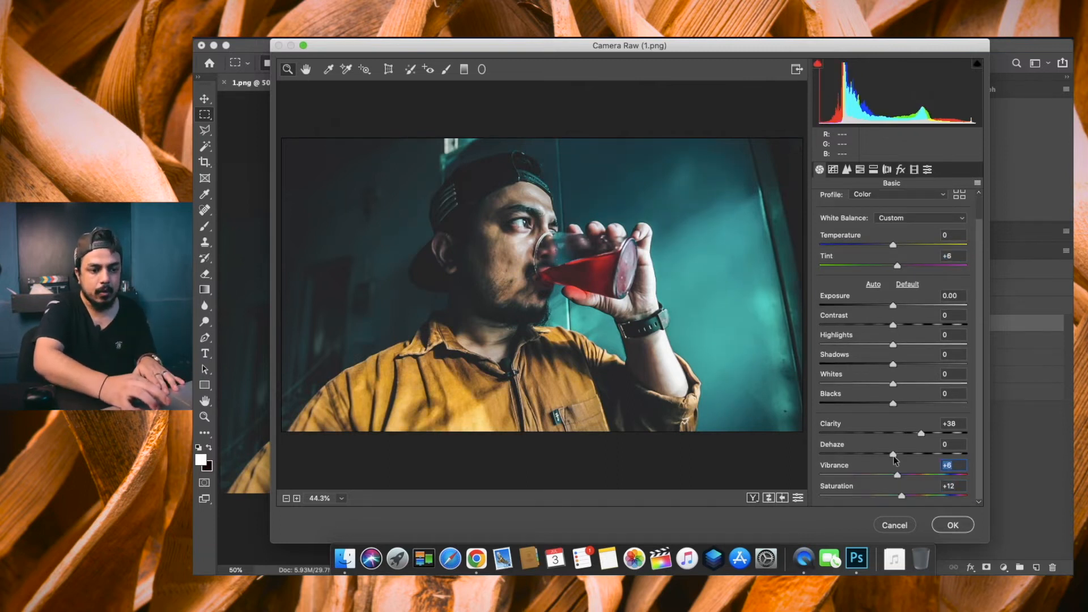
{"action": "left_click_drag", "start_coordinate": [893, 404], "coordinate": [885, 347]}
{"action": "left_click", "coordinate": [894, 325]}
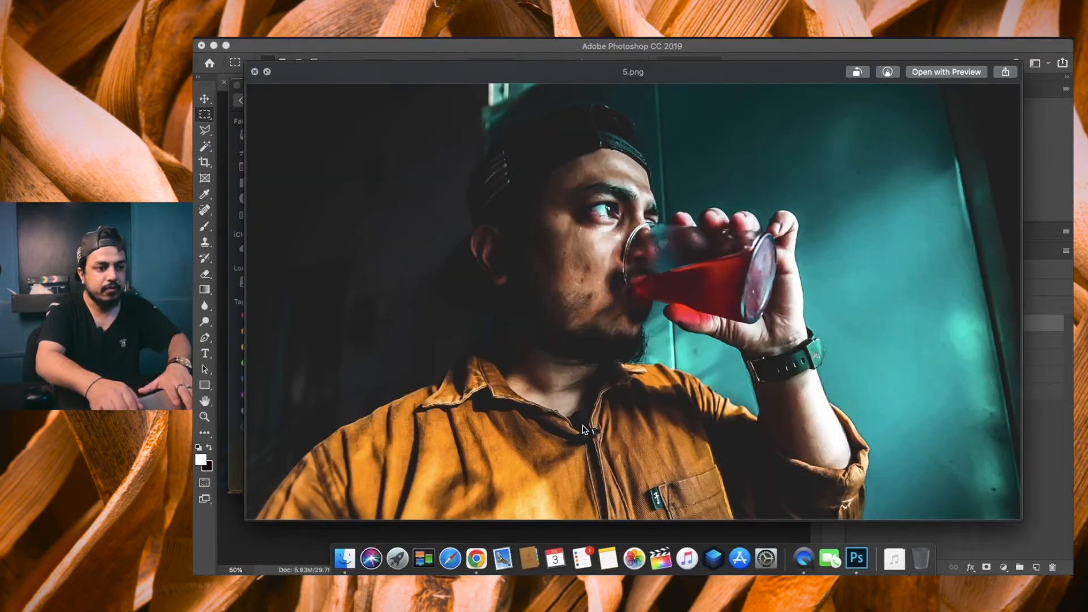
- Preview the reference image 6.JPG in Finder, and undo the last filter on layer 5 in Photoshop to compare the states
{"action": "key", "text": "space"}
{"action": "key", "text": "Right"}
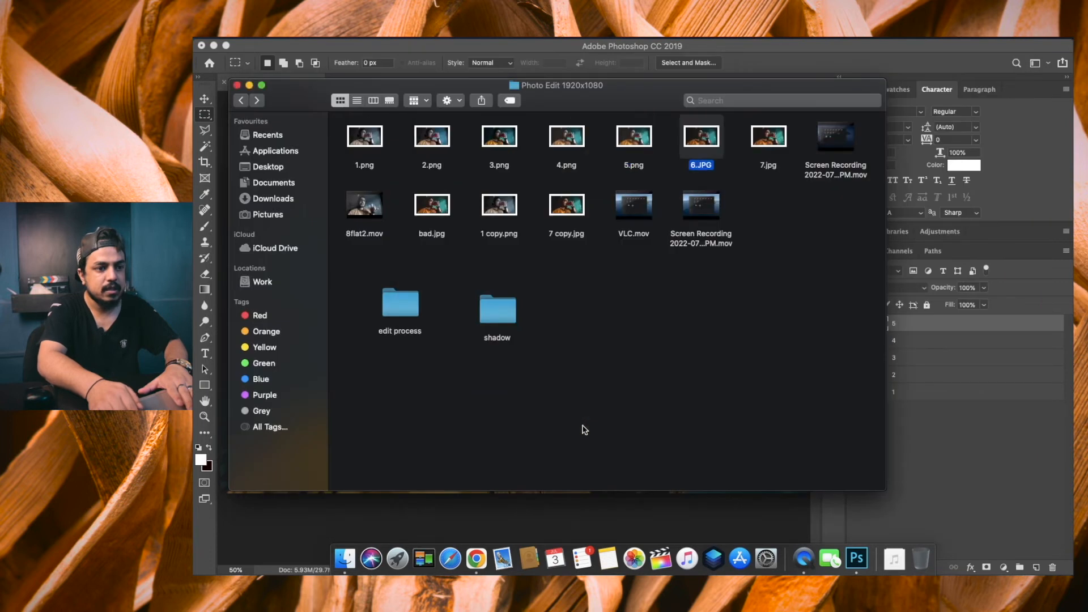
{"action": "key", "text": "space"}
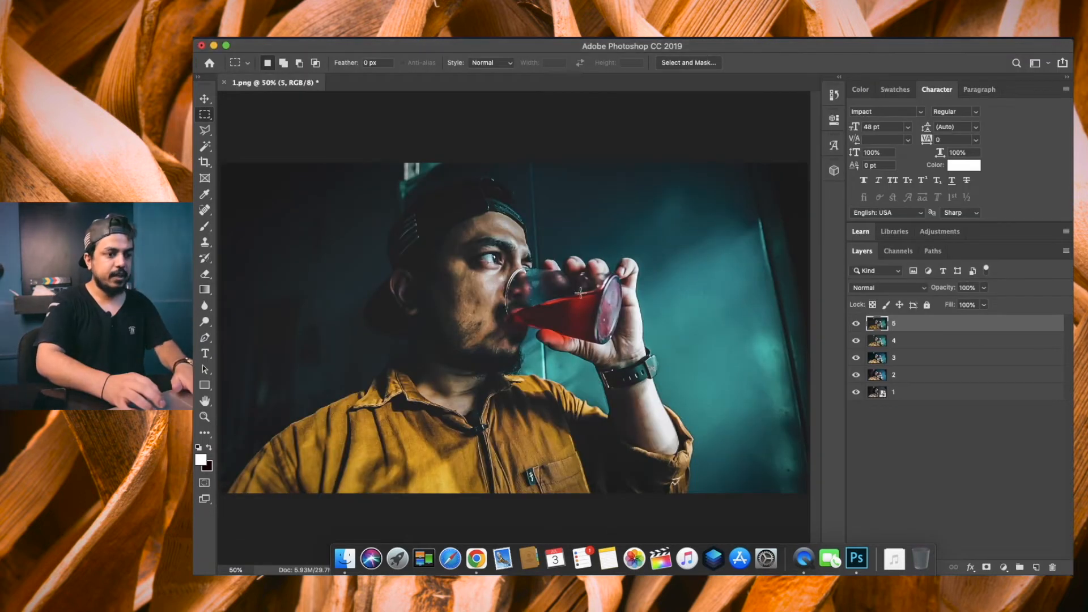
{"action": "key", "text": "super+z"}
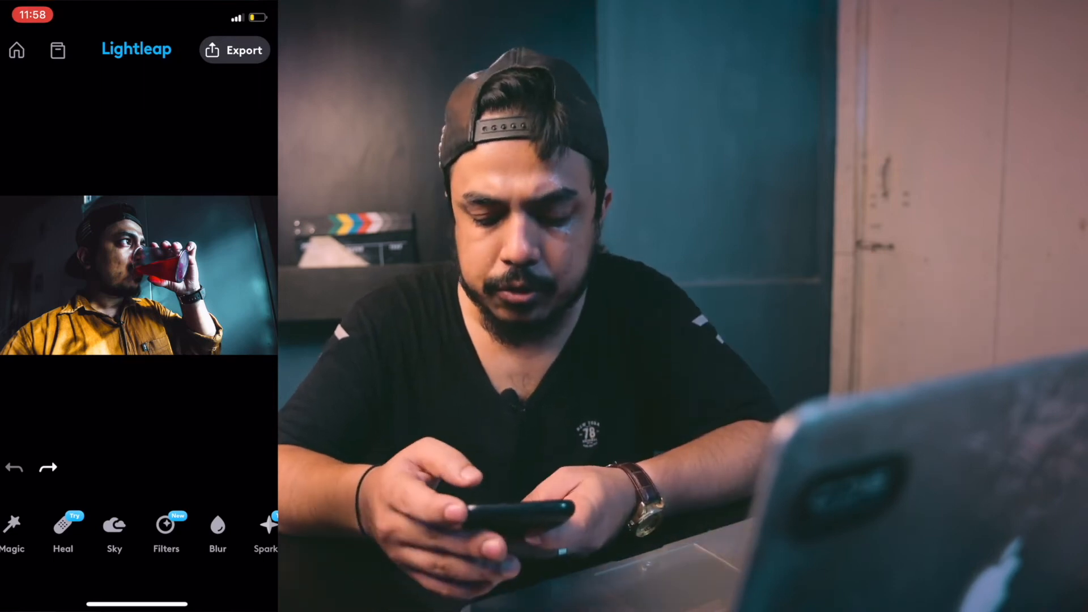
- In Lightleap on the phone, apply the Magic enhancement to the photo at about half strength
{"action": "left_click", "coordinate": [12, 533]}
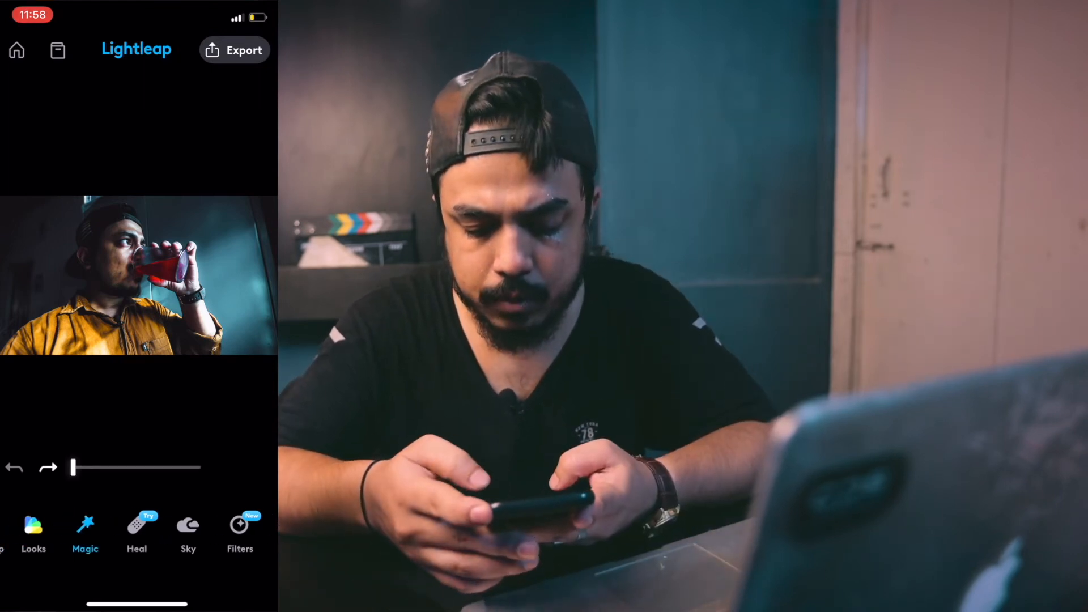
{"action": "left_click_drag", "start_coordinate": [74, 468], "coordinate": [137, 468]}
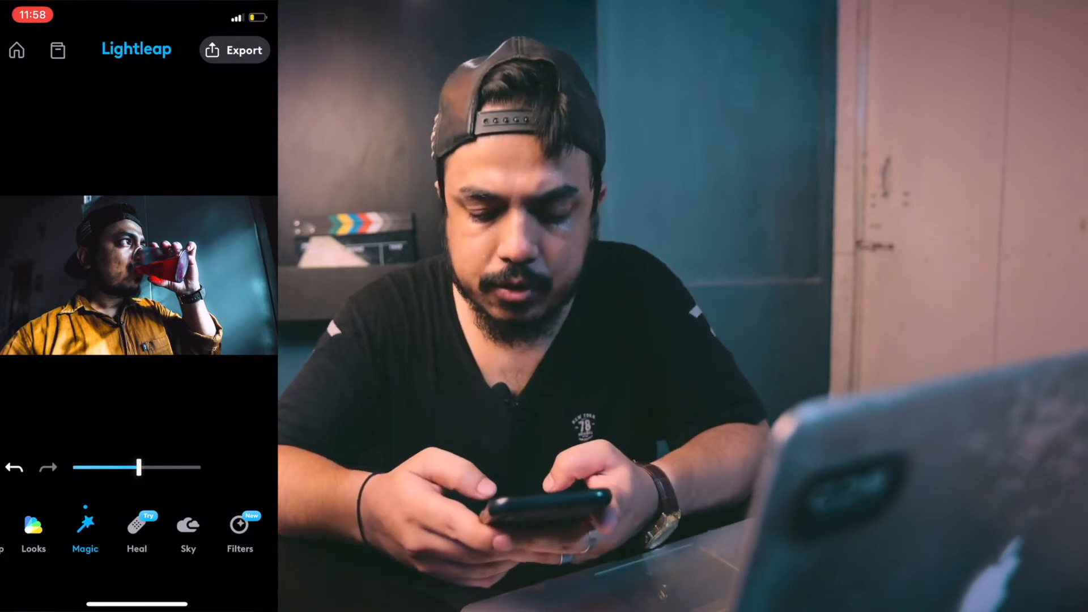
- Try the first Shadow Blinds overlay on the photo and discard it
{"action": "scroll", "coordinate": [136, 533], "scroll_direction": "right", "scroll_amount": 10}
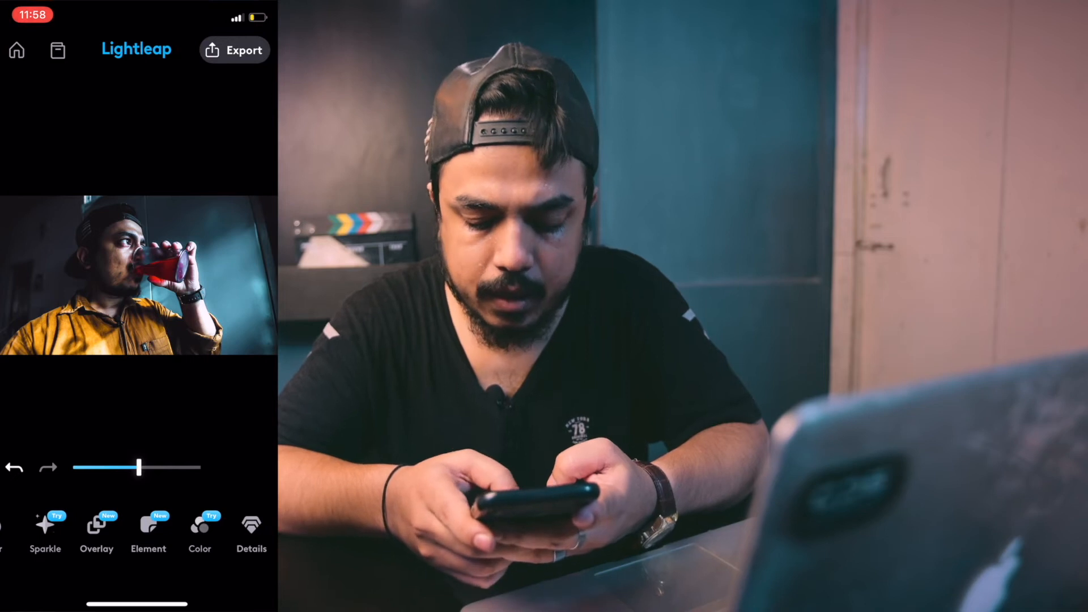
{"action": "left_click", "coordinate": [97, 530]}
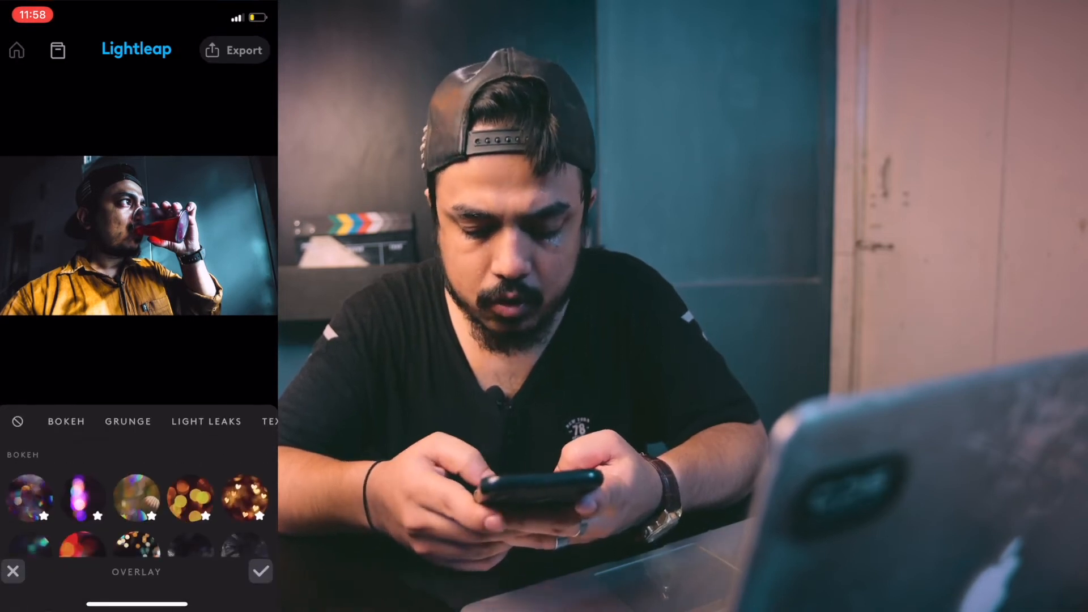
{"action": "scroll", "coordinate": [139, 421], "scroll_direction": "right", "scroll_amount": 5}
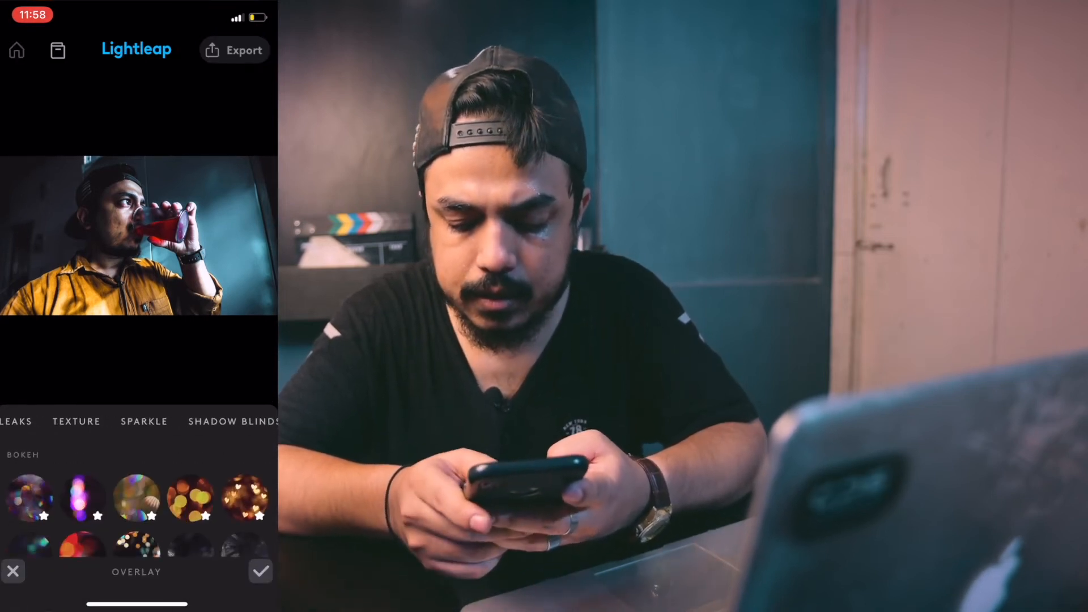
{"action": "left_click", "coordinate": [182, 421]}
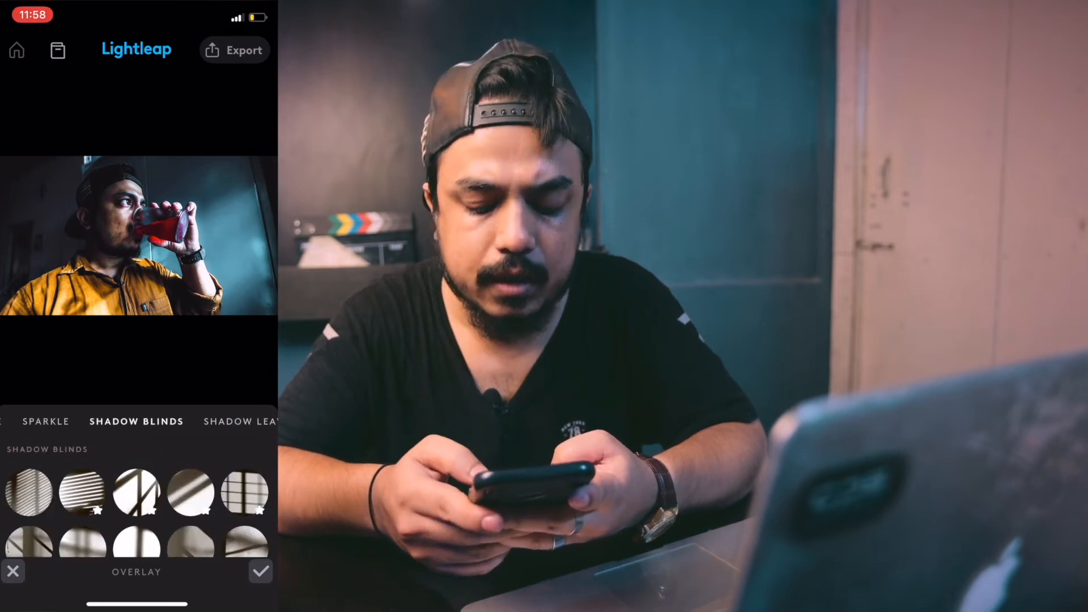
{"action": "left_click", "coordinate": [29, 493]}
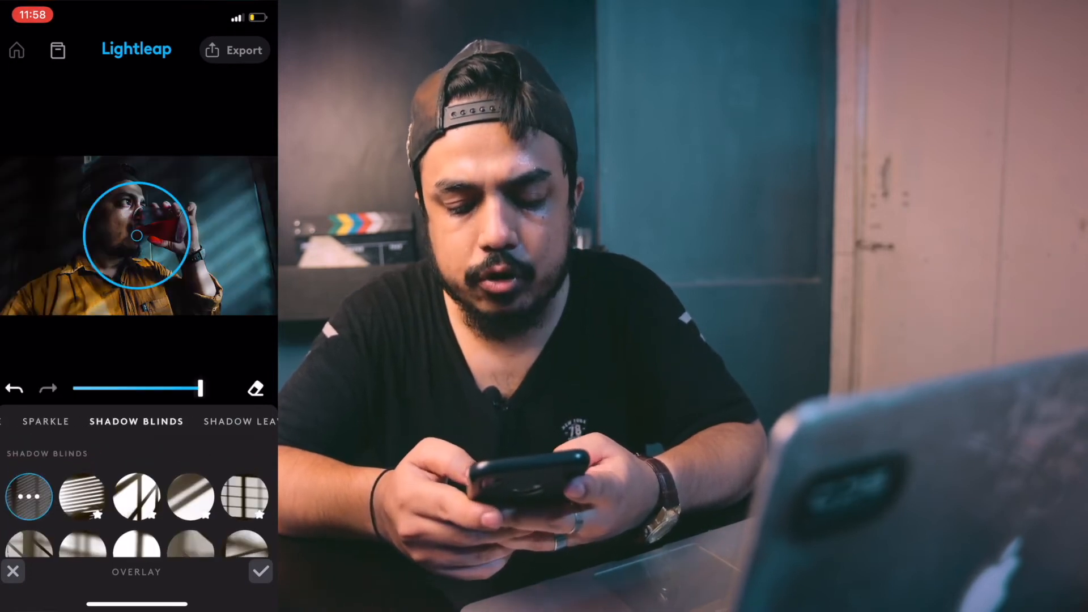
{"action": "left_click", "coordinate": [13, 571]}
- Look through Lightleap's editing tools and the light, contrast, vibrance, shadows and vignette adjustments
{"action": "scroll", "coordinate": [139, 530], "scroll_direction": "right", "scroll_amount": 3}
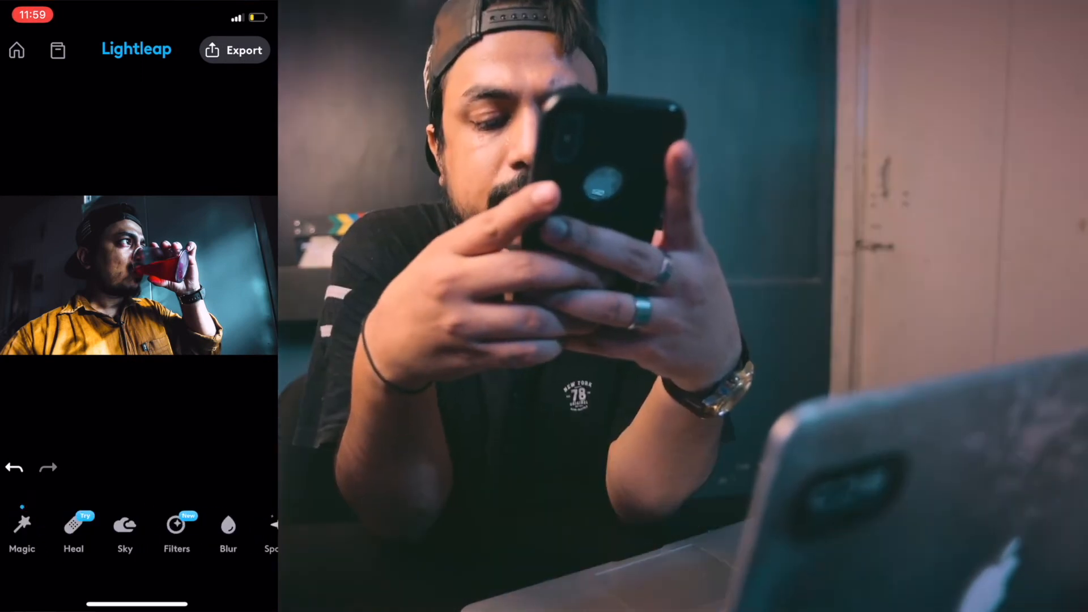
{"action": "scroll", "coordinate": [139, 530], "scroll_direction": "right", "scroll_amount": 2}
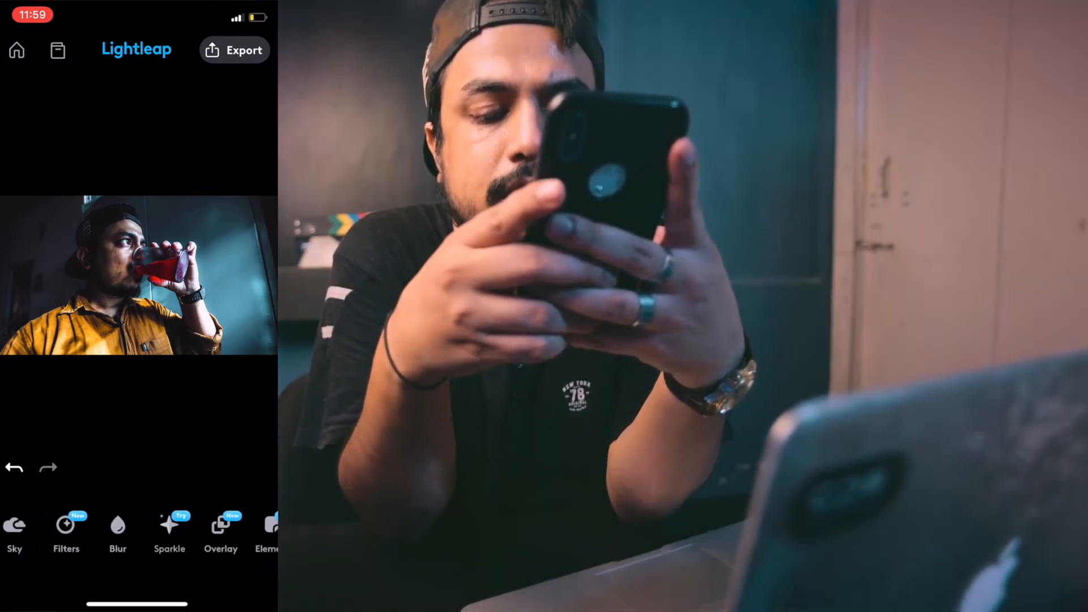
{"action": "scroll", "coordinate": [139, 530], "scroll_direction": "right", "scroll_amount": 3}
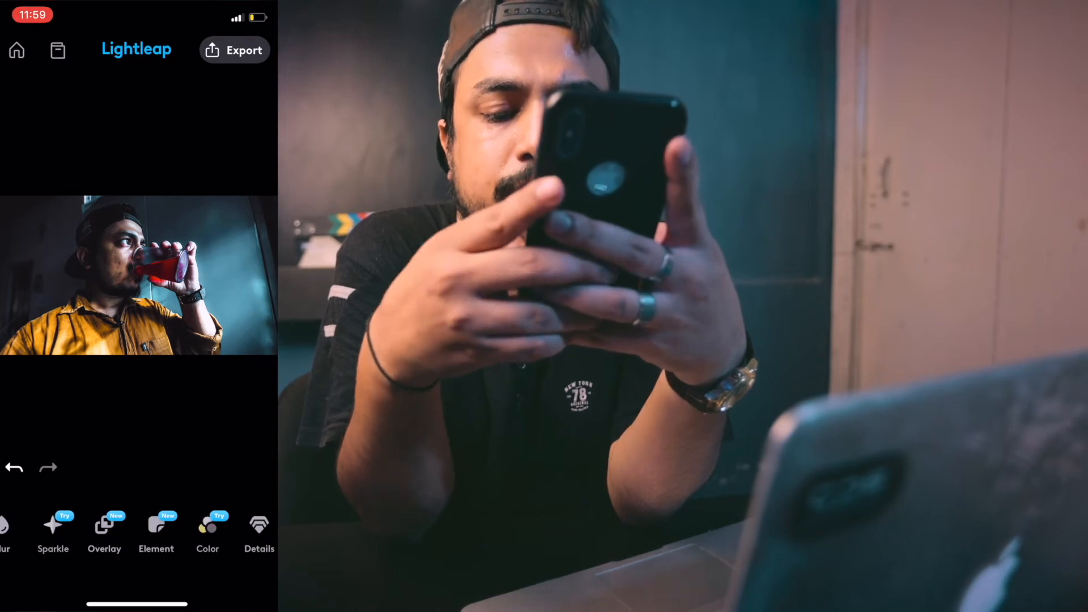
{"action": "scroll", "coordinate": [139, 530], "scroll_direction": "right", "scroll_amount": 1}
{"action": "left_click", "coordinate": [245, 522]}
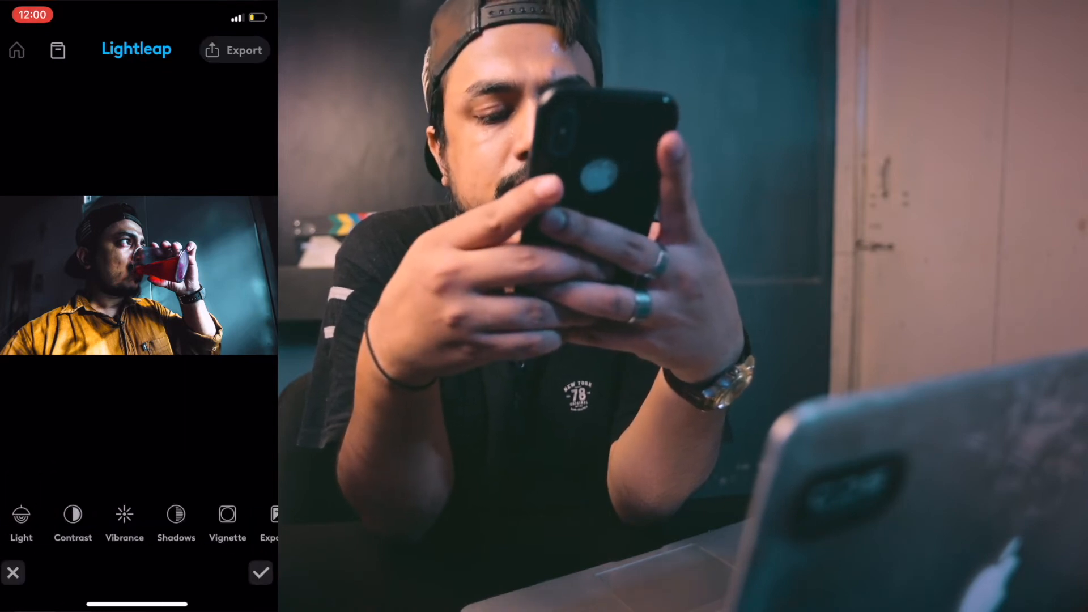
{"action": "left_click", "coordinate": [261, 572]}
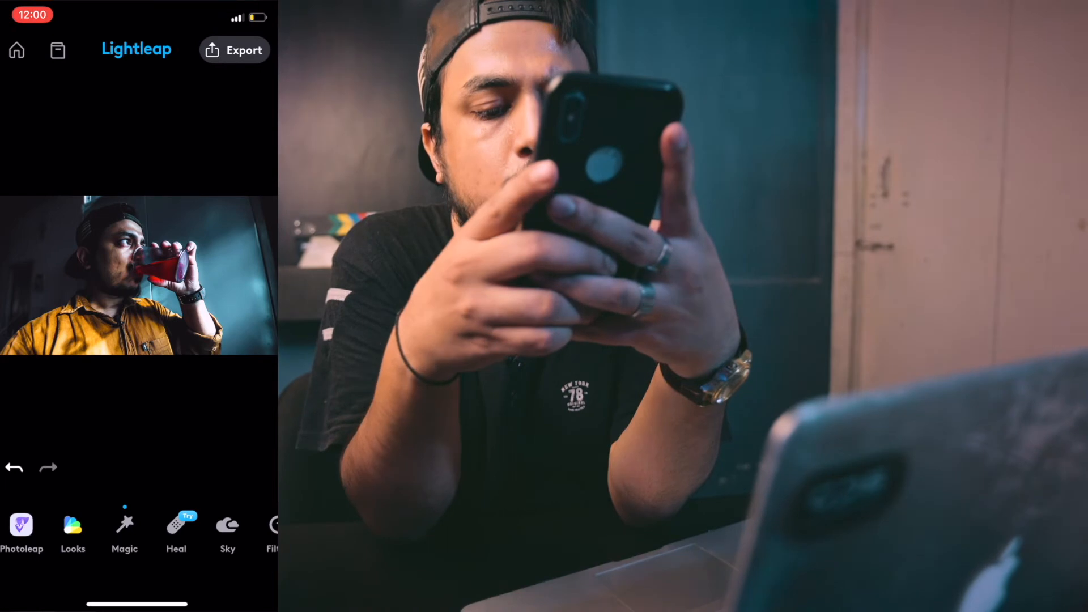
- Apply the first Golden look to the photo and reduce its strength to a little over half
{"action": "left_click", "coordinate": [72, 533]}
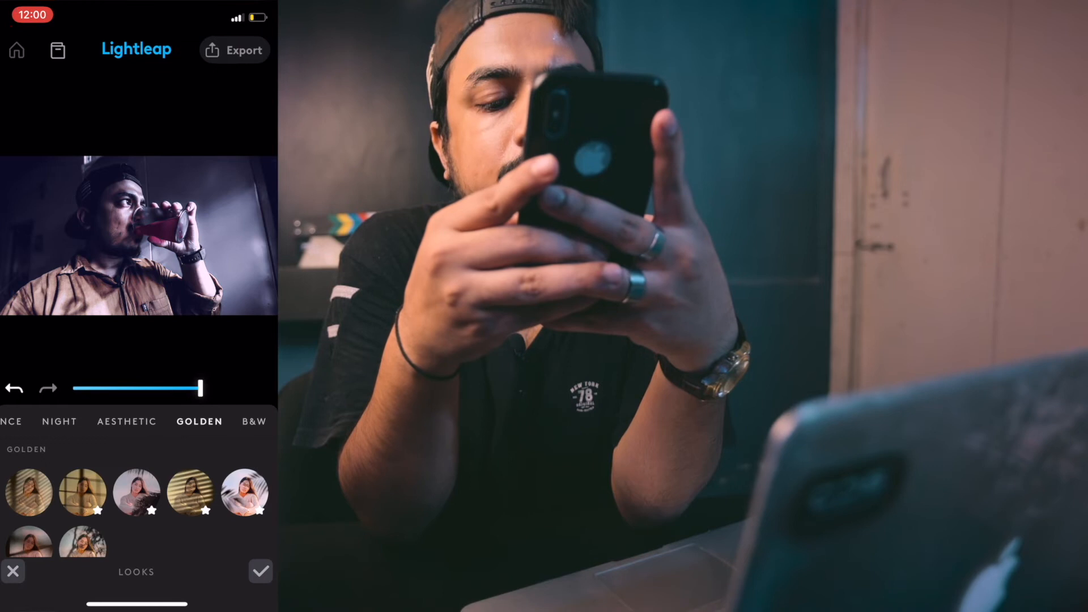
{"action": "left_click", "coordinate": [29, 498]}
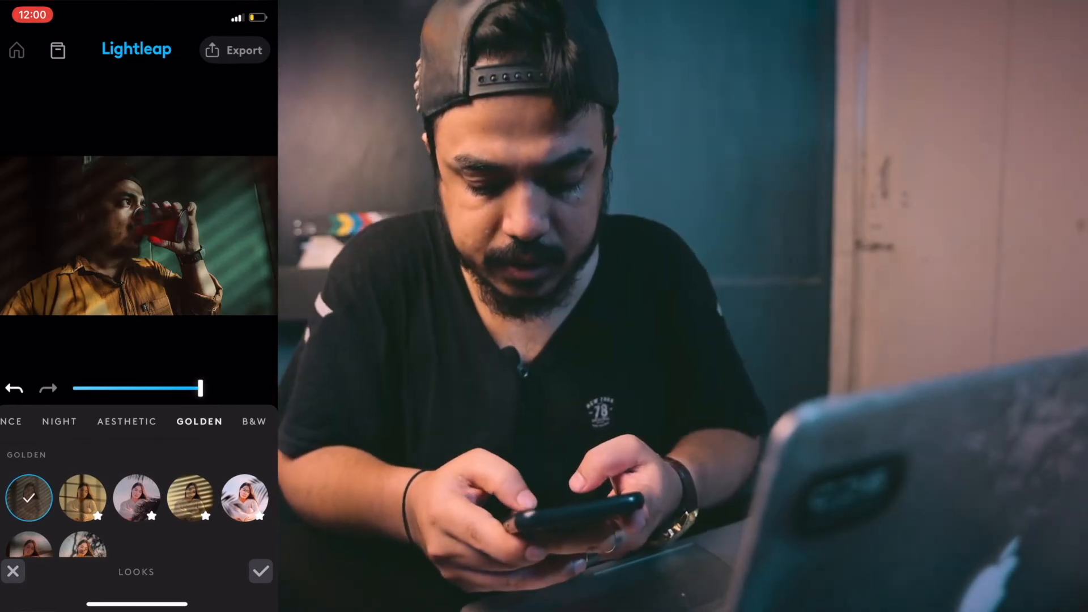
{"action": "left_click_drag", "start_coordinate": [200, 388], "coordinate": [147, 389]}
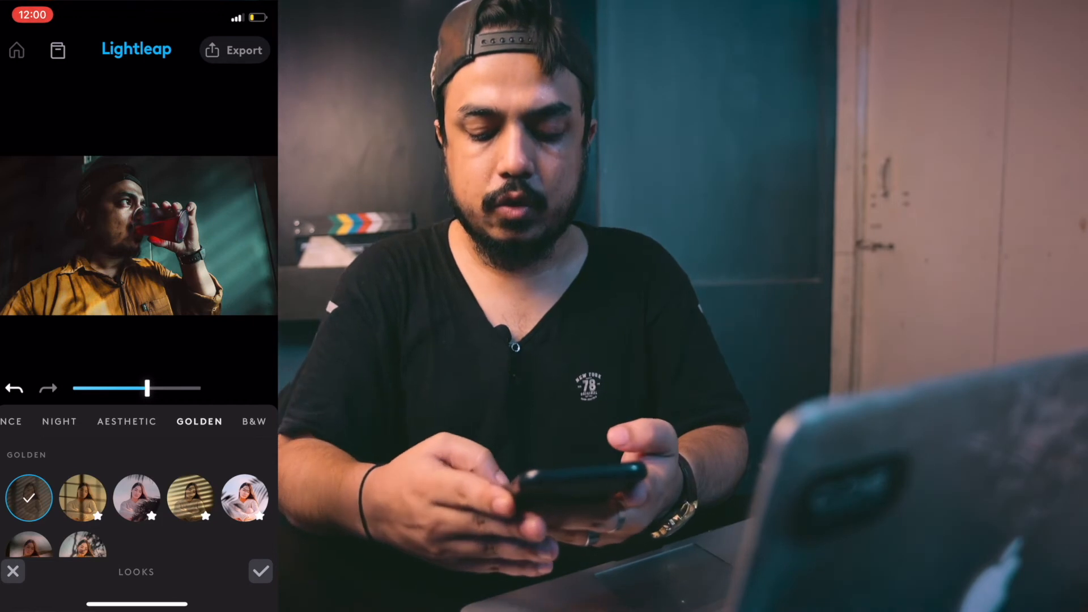
{"action": "left_click", "coordinate": [261, 571]}
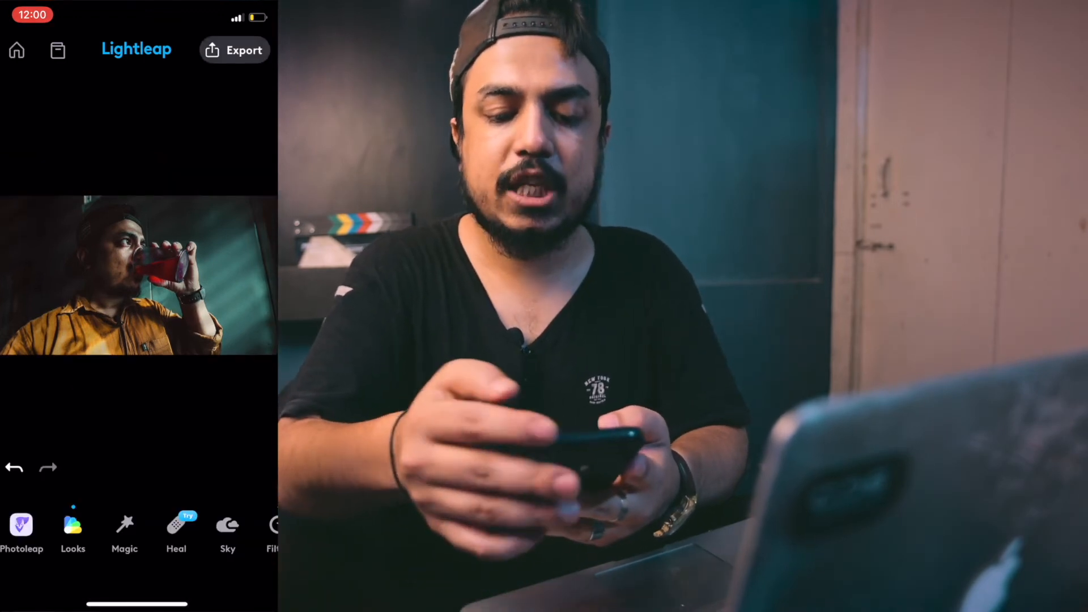
- Export the edited photo as a saved JPEG copy
{"action": "left_click", "coordinate": [235, 50]}
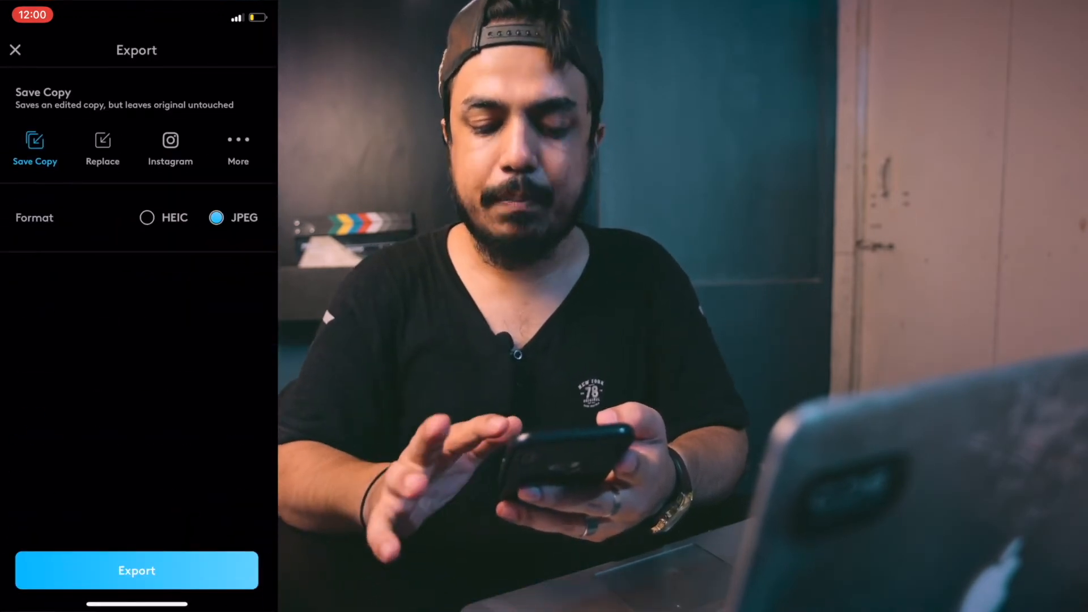
{"action": "left_click", "coordinate": [137, 570]}
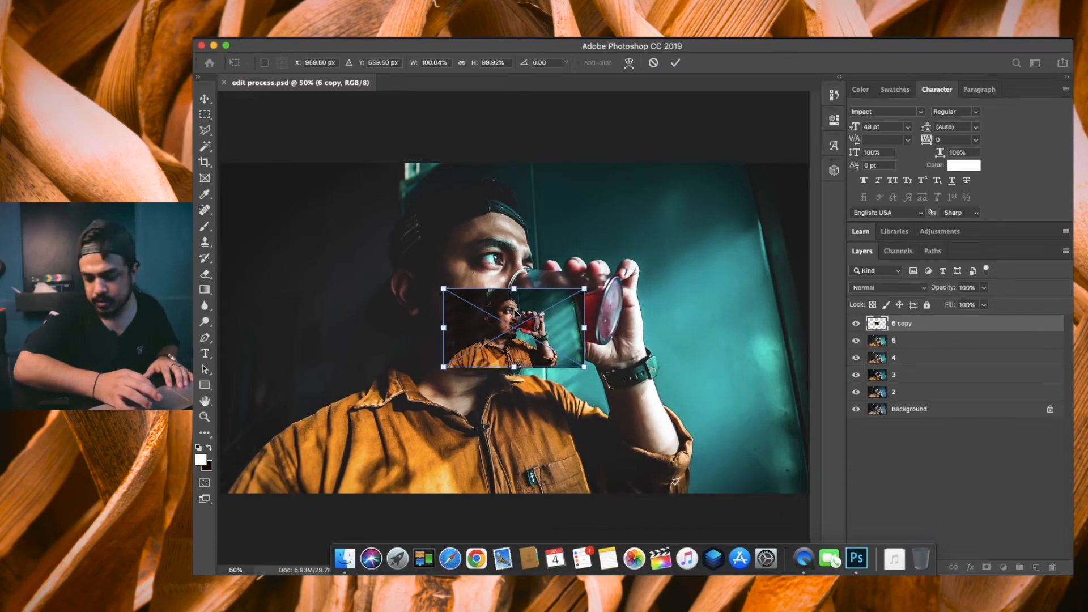
- In Photoshop, scale the placed 6 copy image to fill the canvas, and hide its layer to compare it with layer 5
{"action": "left_click_drag", "start_coordinate": [444, 290], "coordinate": [218, 166]}
{"action": "left_click_drag", "start_coordinate": [582, 363], "coordinate": [805, 502]}
{"action": "key", "text": "Return"}
{"action": "key", "text": "m"}
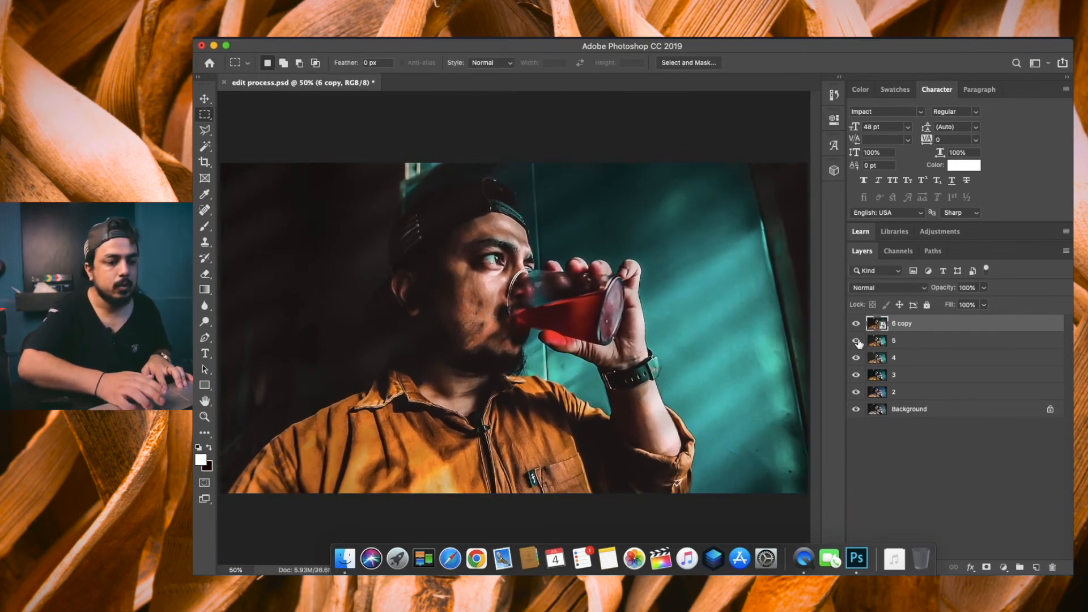
{"action": "left_click", "coordinate": [857, 324]}
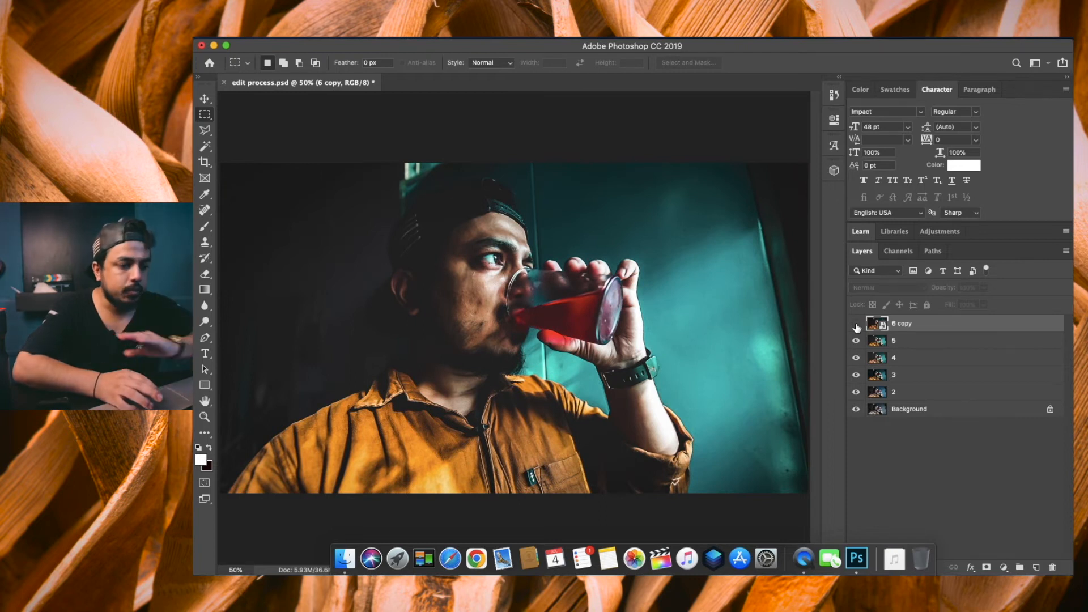
- Show the 6 copy layer again and rename it 6
{"action": "left_click", "coordinate": [856, 324]}
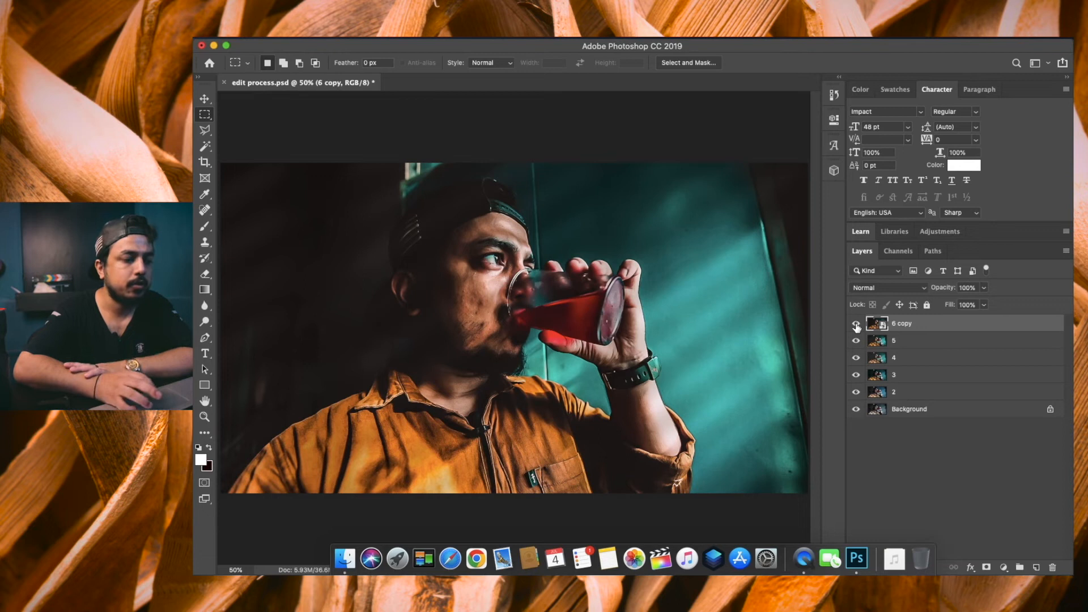
{"action": "double_click", "coordinate": [900, 323]}
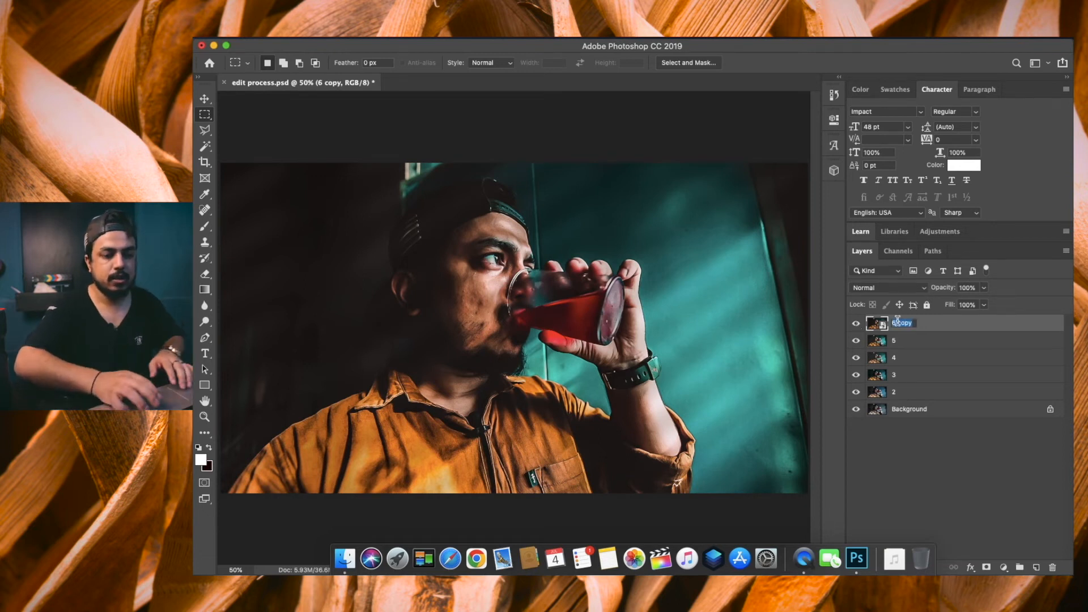
{"action": "type", "text": "6"}
{"action": "key", "text": "Return"}
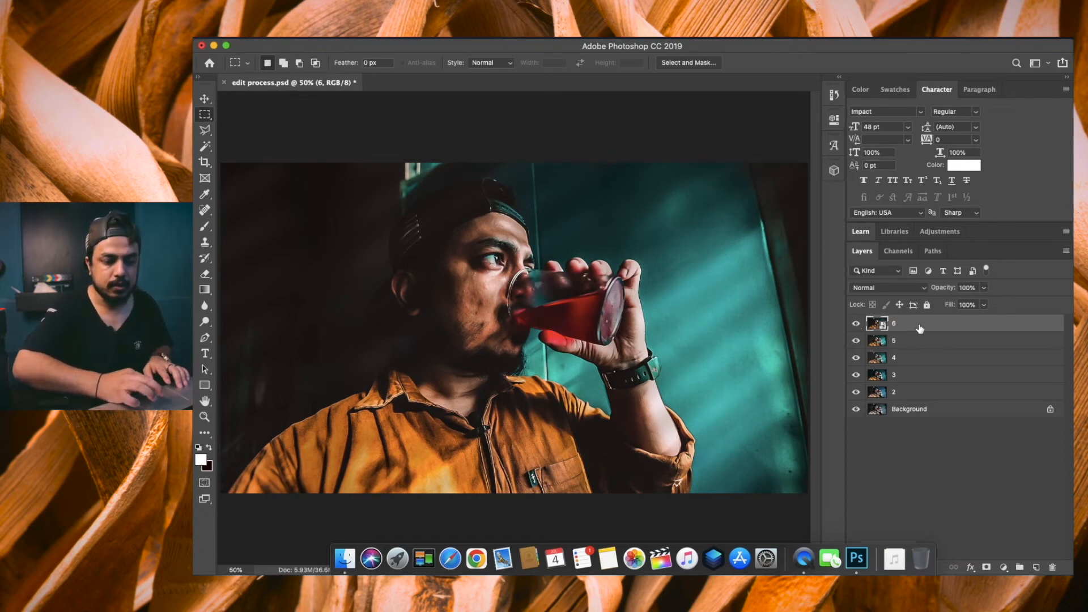
- Rasterize layer 6 and duplicate it as a new top layer named 7
{"action": "right_click", "coordinate": [920, 329]}
{"action": "scroll", "coordinate": [810, 419], "scroll_direction": "down", "scroll_amount": 3}
{"action": "left_click", "coordinate": [811, 420]}
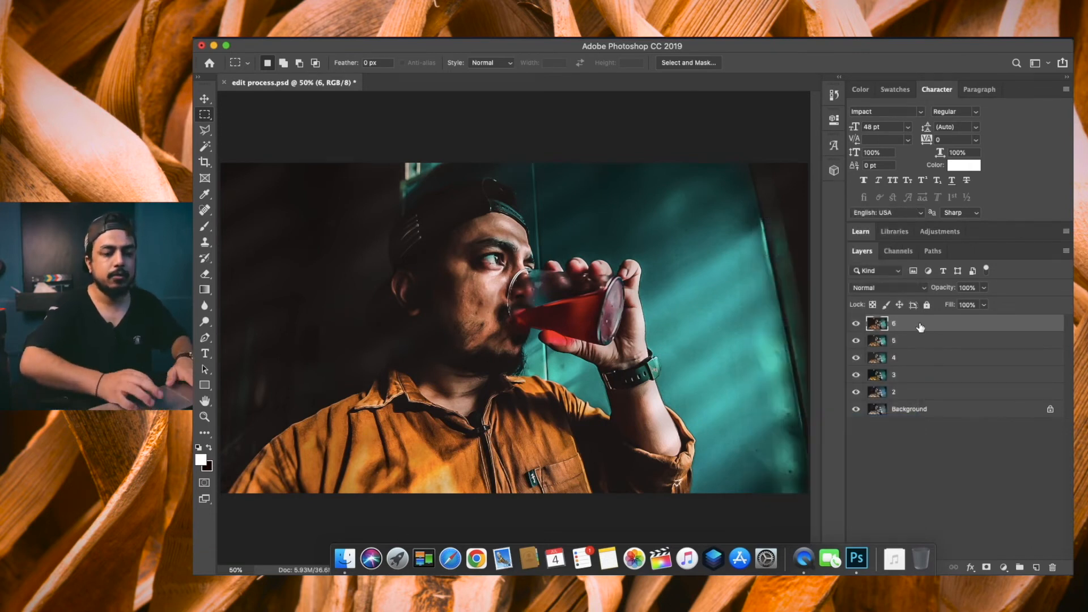
{"action": "key", "text": "super+j"}
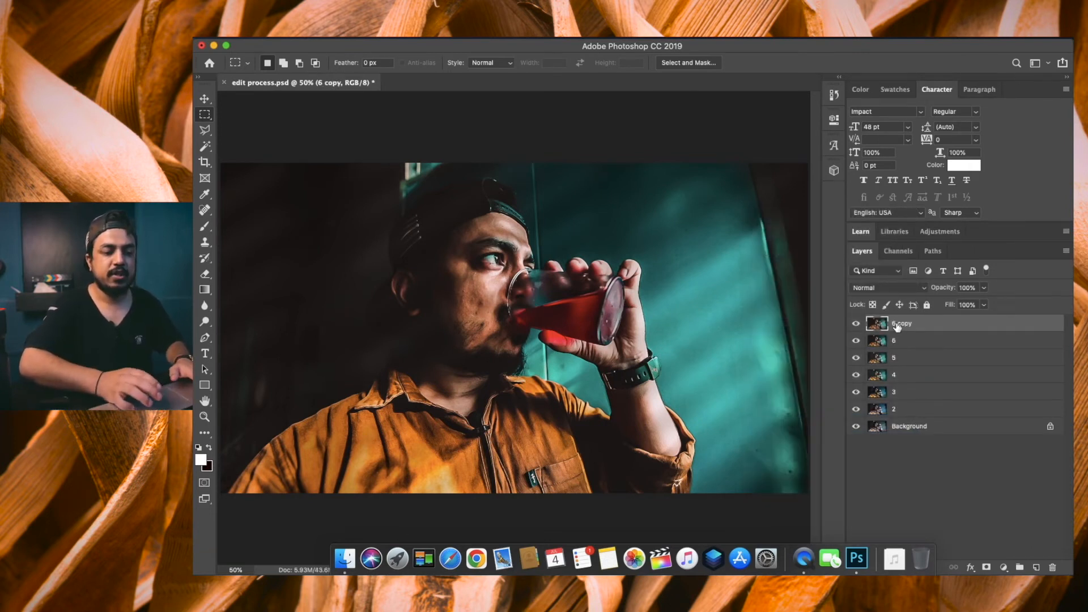
{"action": "double_click", "coordinate": [902, 324]}
{"action": "type", "text": "7"}
{"action": "key", "text": "Return"}
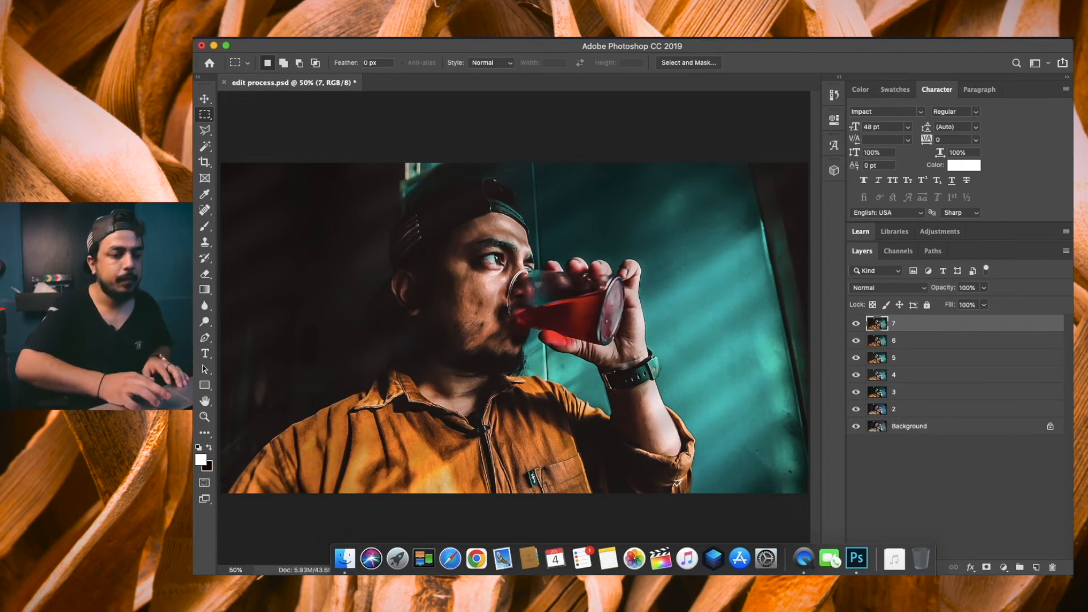
- Add film grain to layer 7 with the Camera Raw Filter, using amount 40, size 19 and roughness 64
{"action": "left_click", "coordinate": [492, 38]}
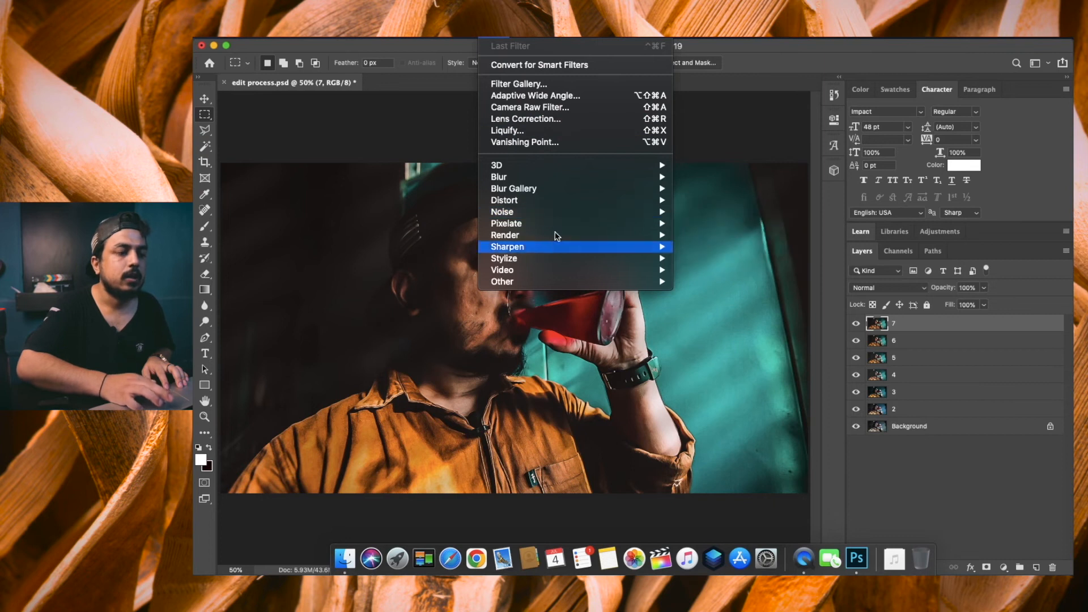
{"action": "left_click", "coordinate": [553, 108]}
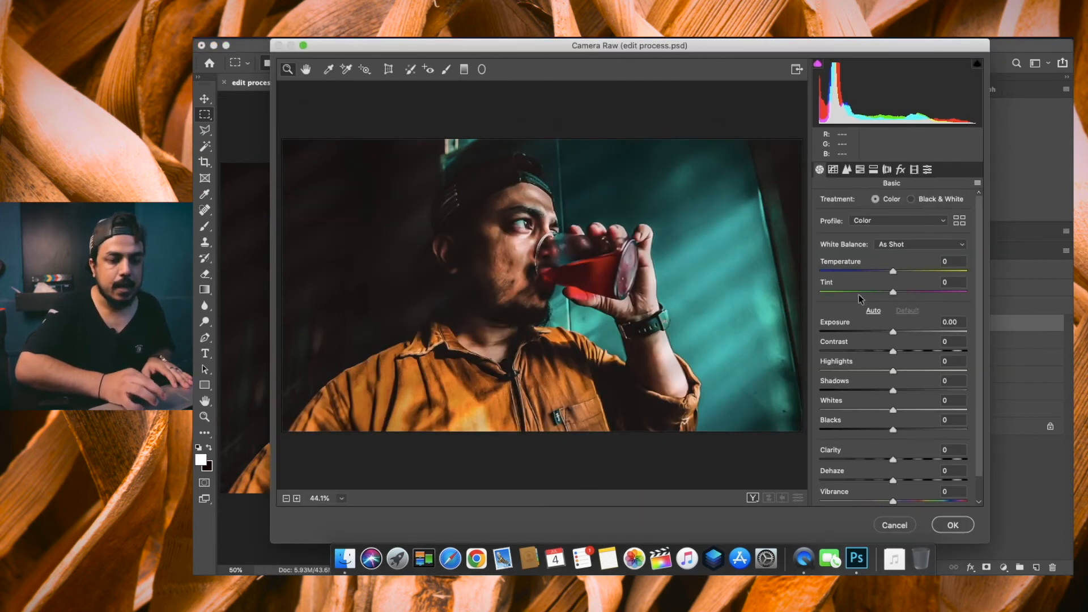
{"action": "left_click", "coordinate": [900, 170]}
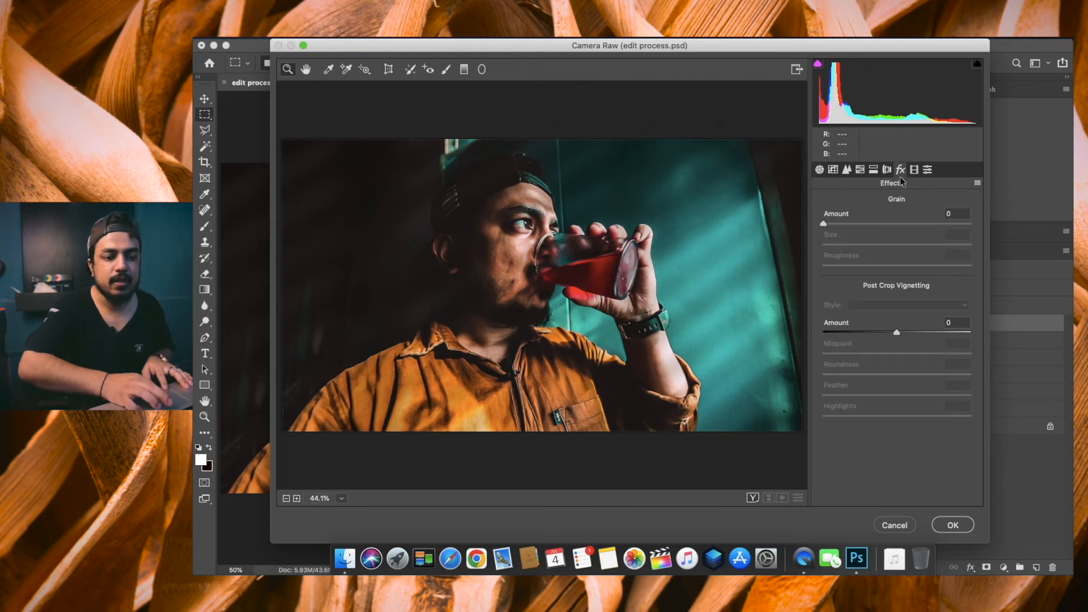
{"action": "left_click", "coordinate": [848, 225]}
{"action": "left_click_drag", "start_coordinate": [887, 227], "coordinate": [915, 267]}
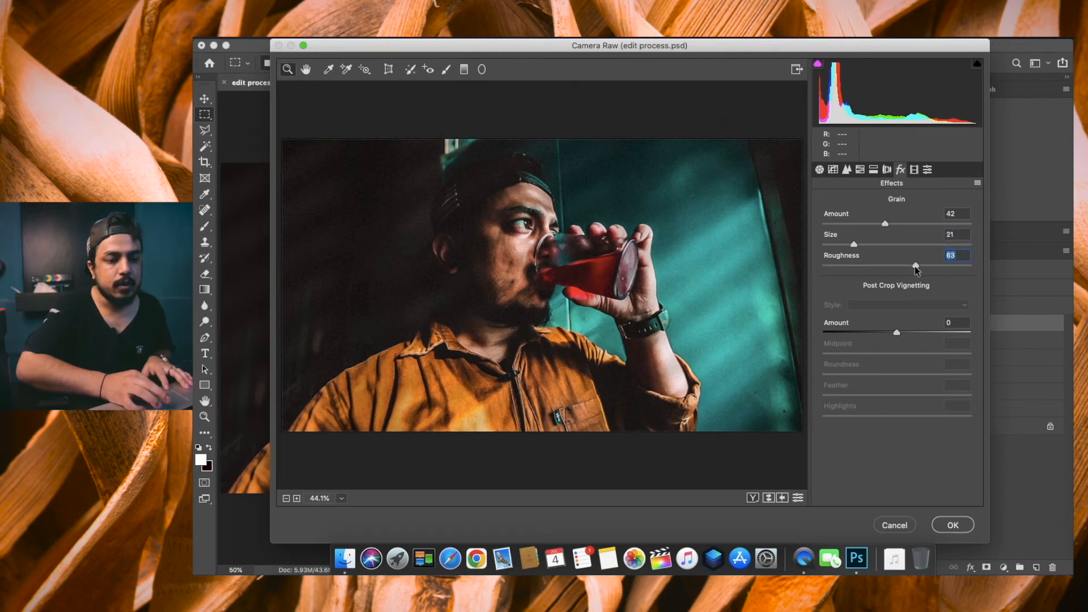
{"action": "left_click_drag", "start_coordinate": [885, 224], "coordinate": [879, 227]}
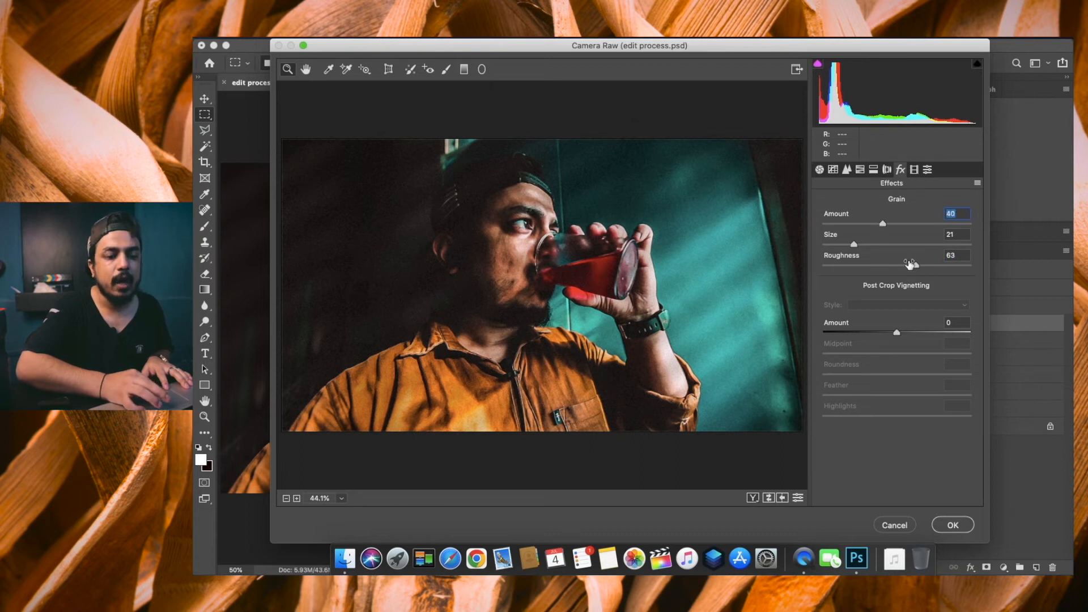
{"action": "left_click_drag", "start_coordinate": [854, 246], "coordinate": [852, 248]}
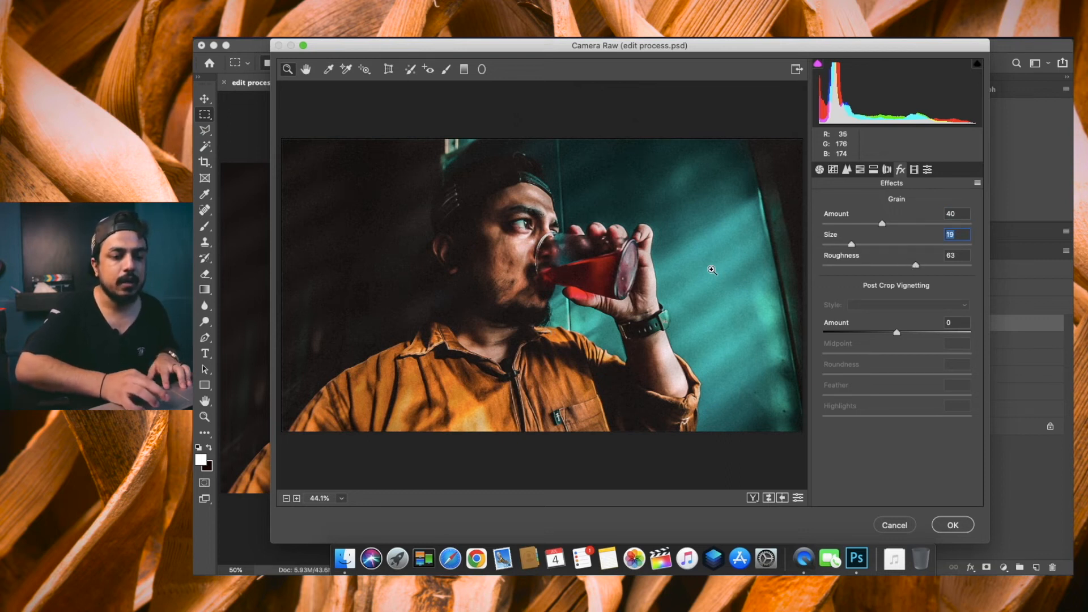
{"action": "left_click", "coordinate": [918, 267]}
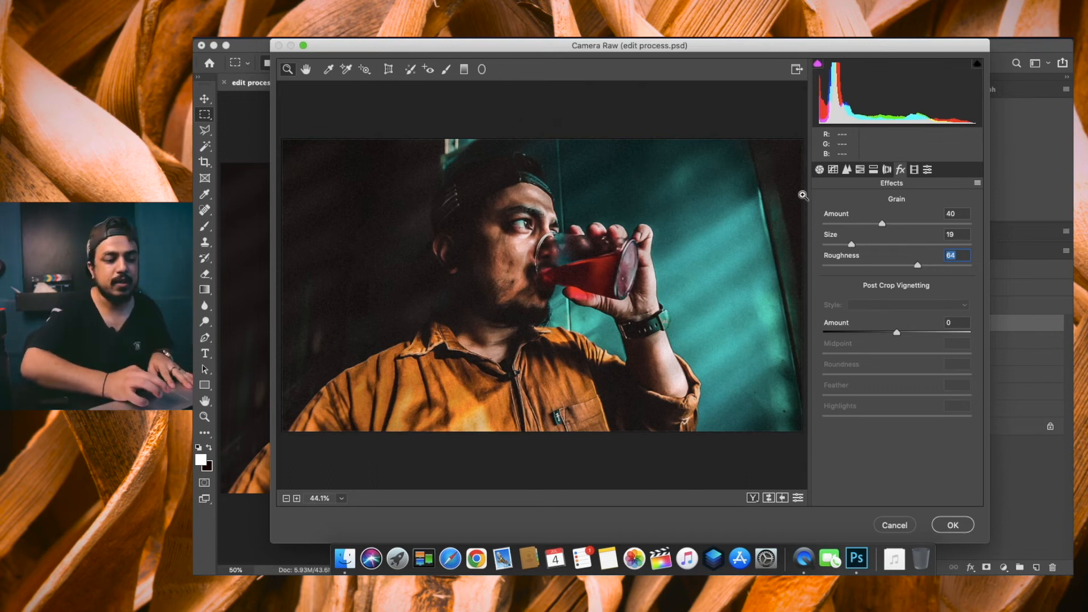
{"action": "left_click", "coordinate": [945, 526]}
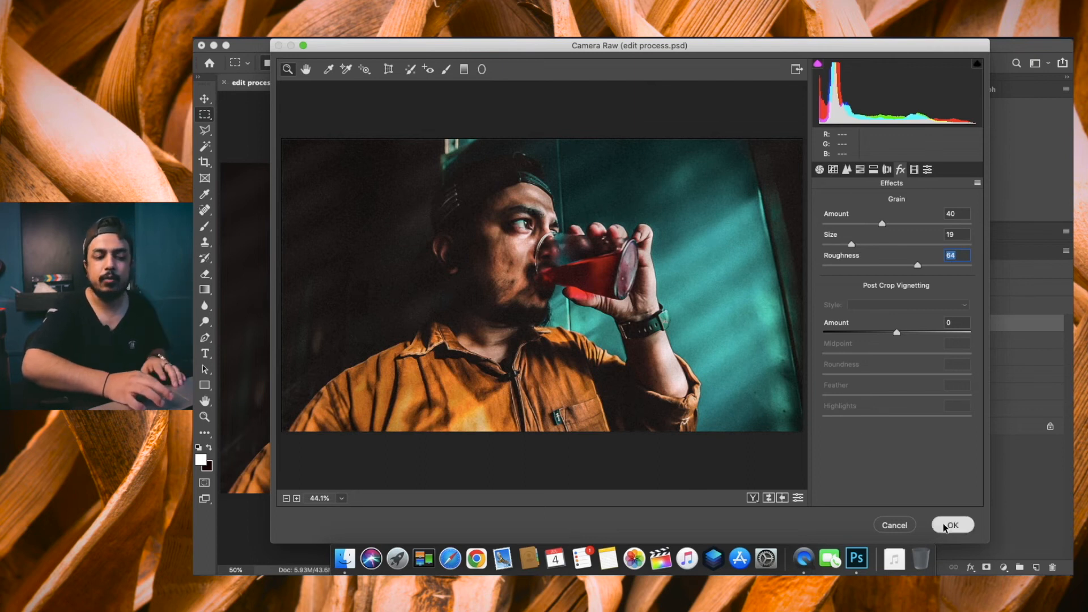
- Hide layers 7 through 2, and show them again one by one from 2 up to 7 to review each editing stage
{"action": "left_click_drag", "start_coordinate": [859, 328], "coordinate": [858, 414]}
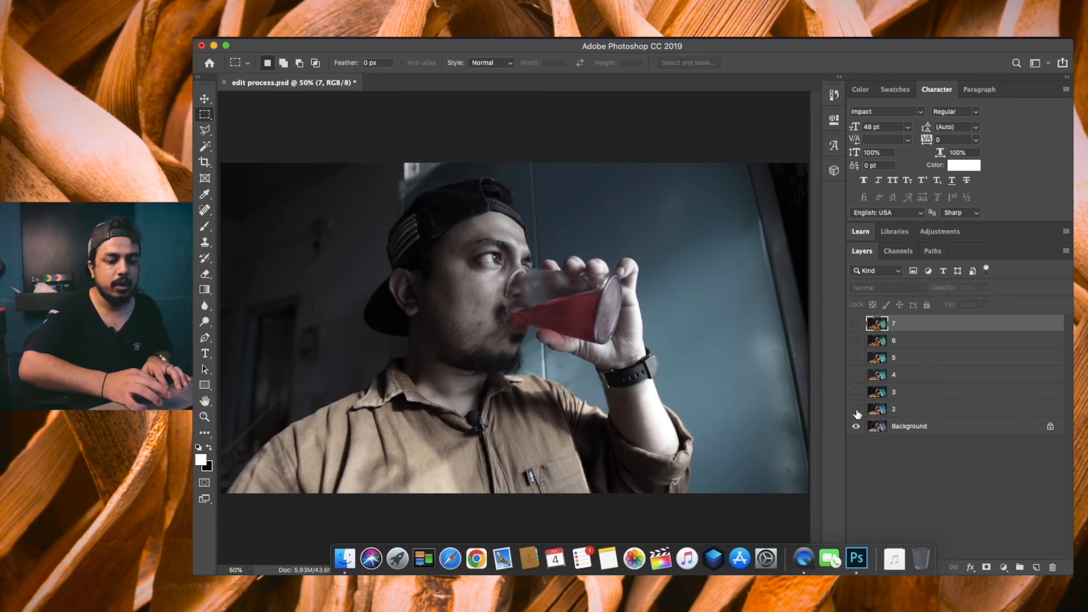
{"action": "left_click", "coordinate": [858, 415]}
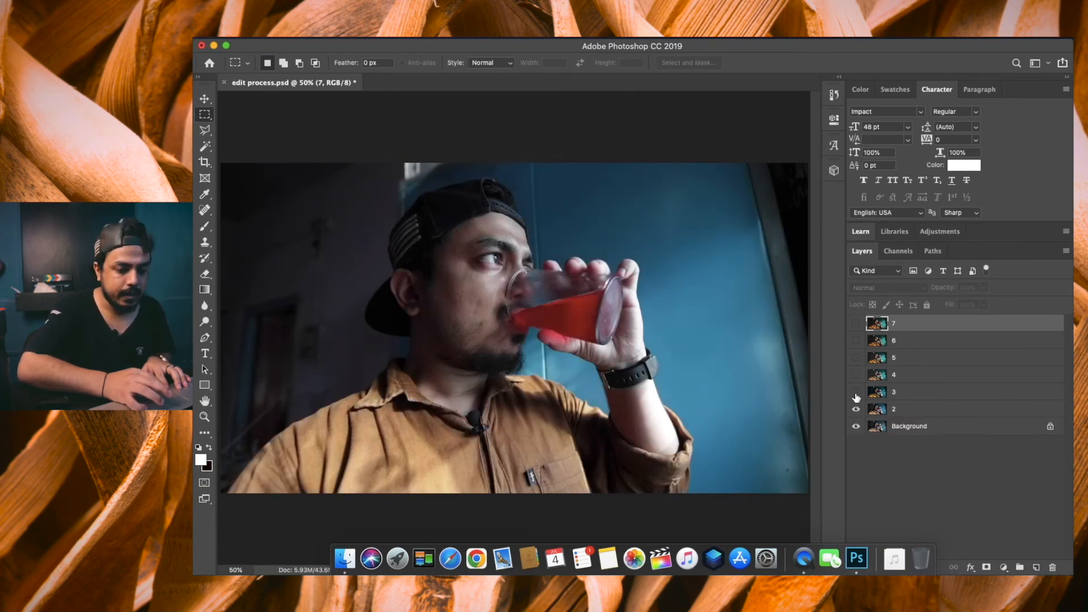
{"action": "left_click", "coordinate": [857, 394]}
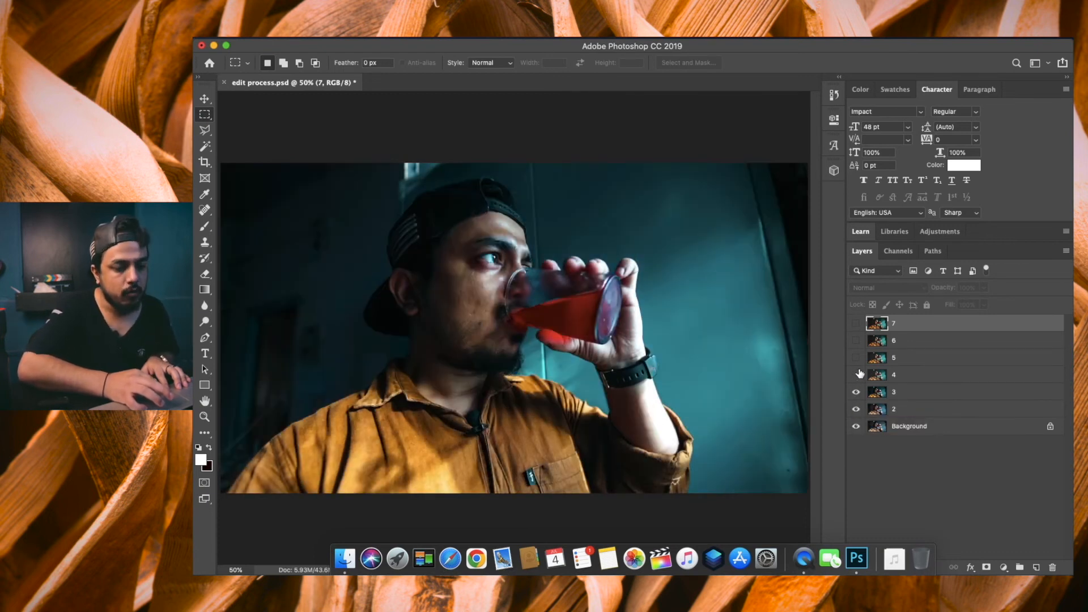
{"action": "left_click", "coordinate": [856, 376]}
{"action": "left_click", "coordinate": [857, 356]}
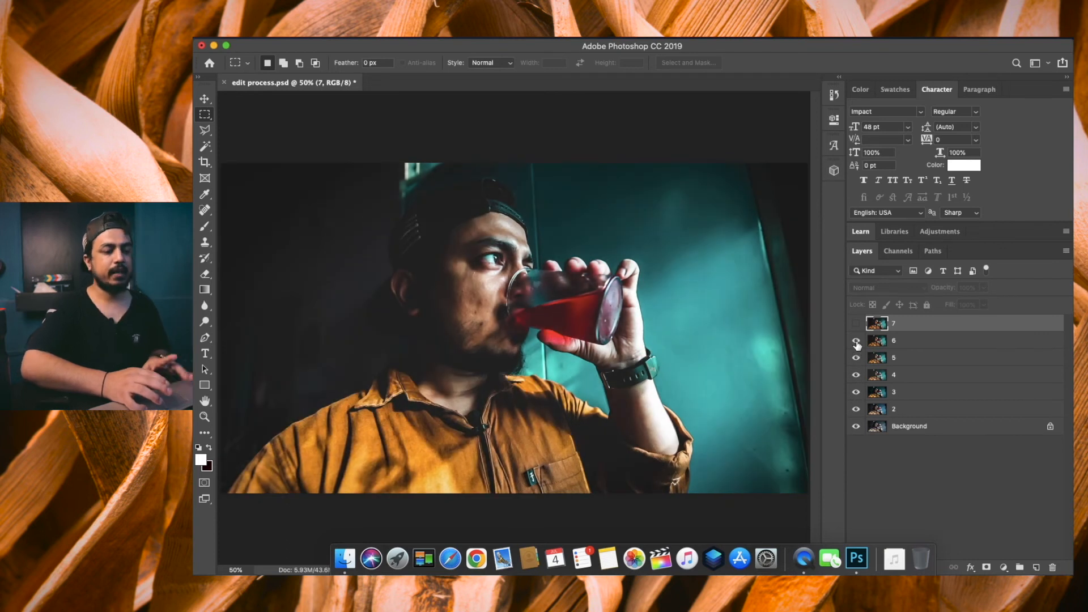
{"action": "left_click", "coordinate": [856, 323]}
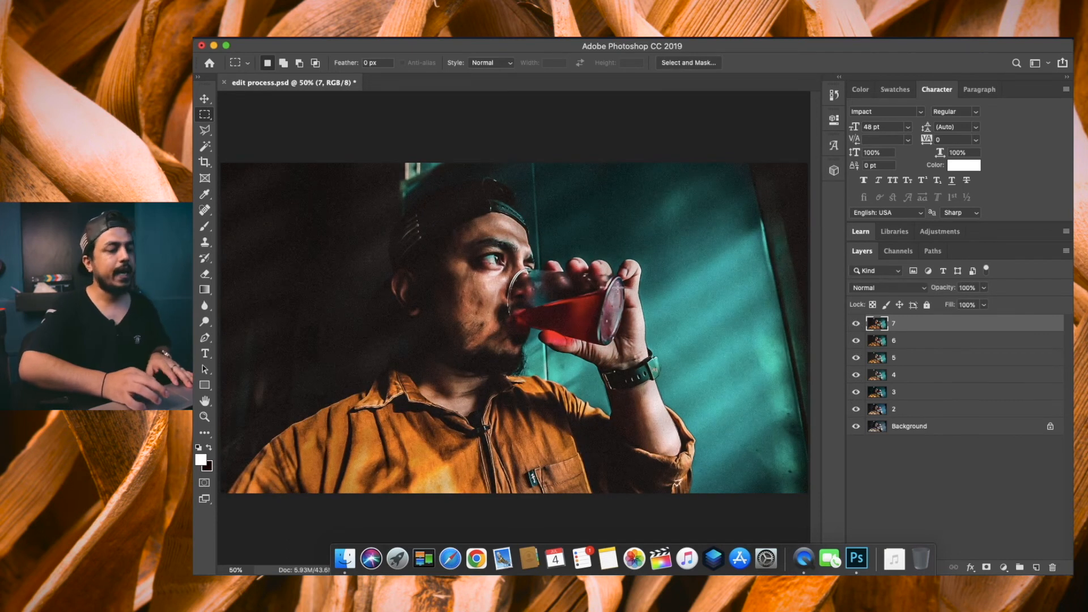
- Save the finished image as a JPEG named edited juice in the edit process folder, at Maximum quality 12
{"action": "left_click", "coordinate": [306, 40]}
{"action": "left_click", "coordinate": [308, 39]}
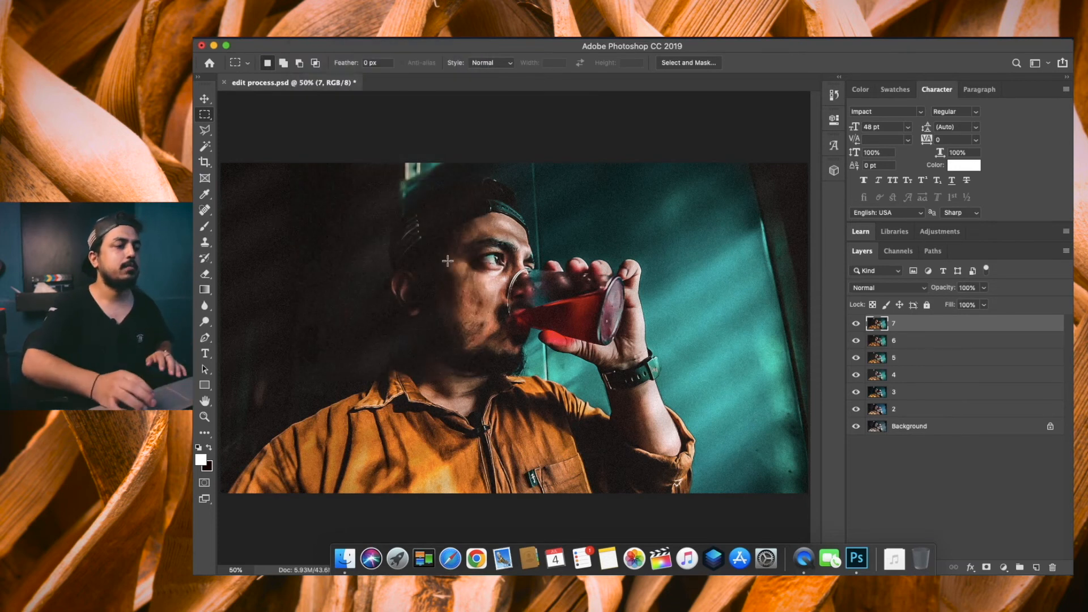
{"action": "key", "text": "super+shift+s"}
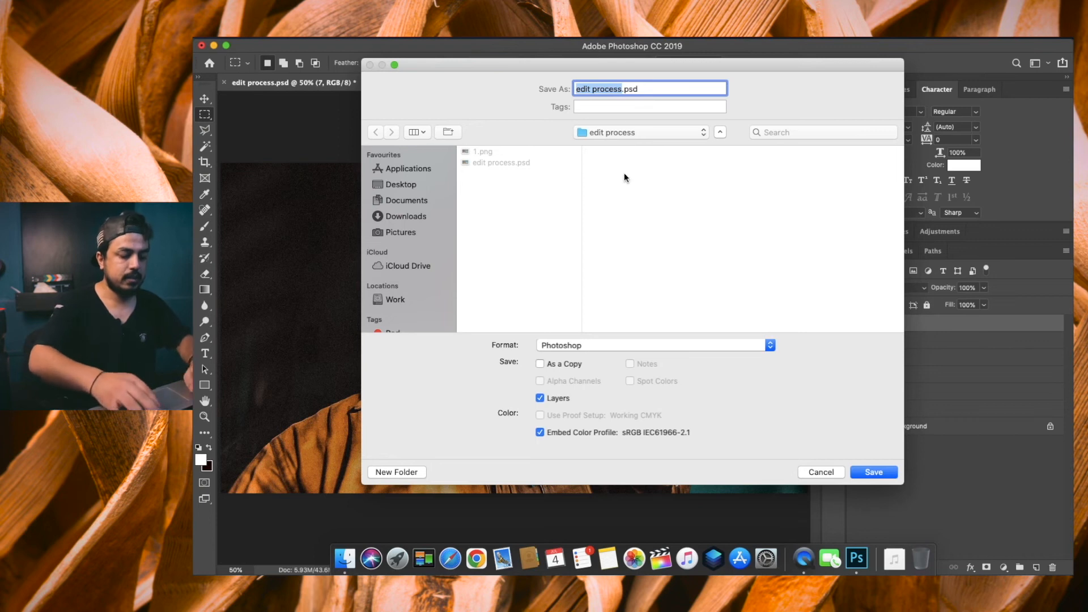
{"action": "type", "text": "edited "}
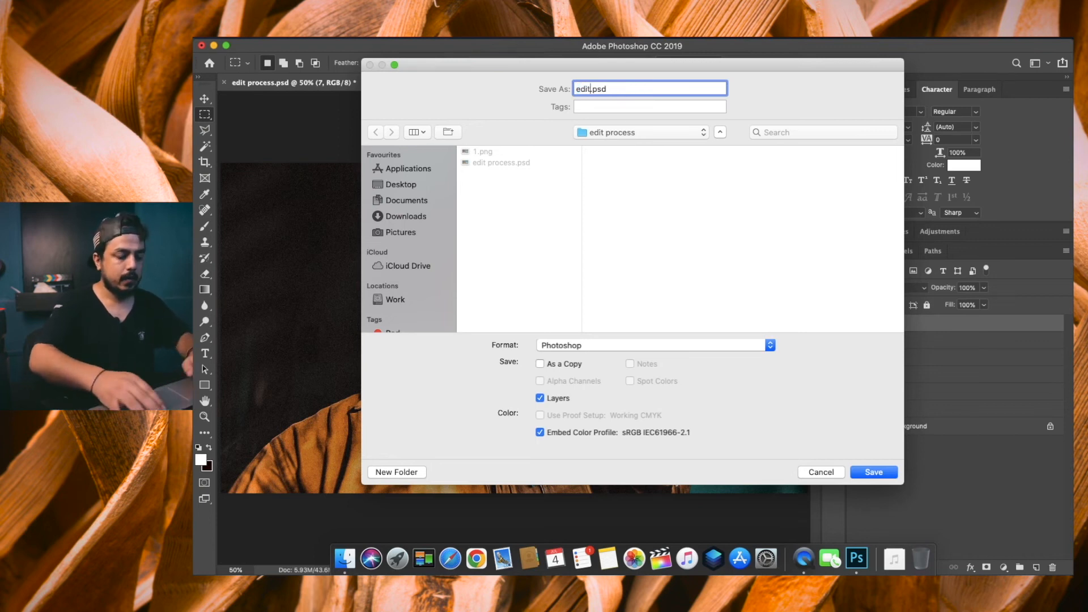
{"action": "type", "text": "juice"}
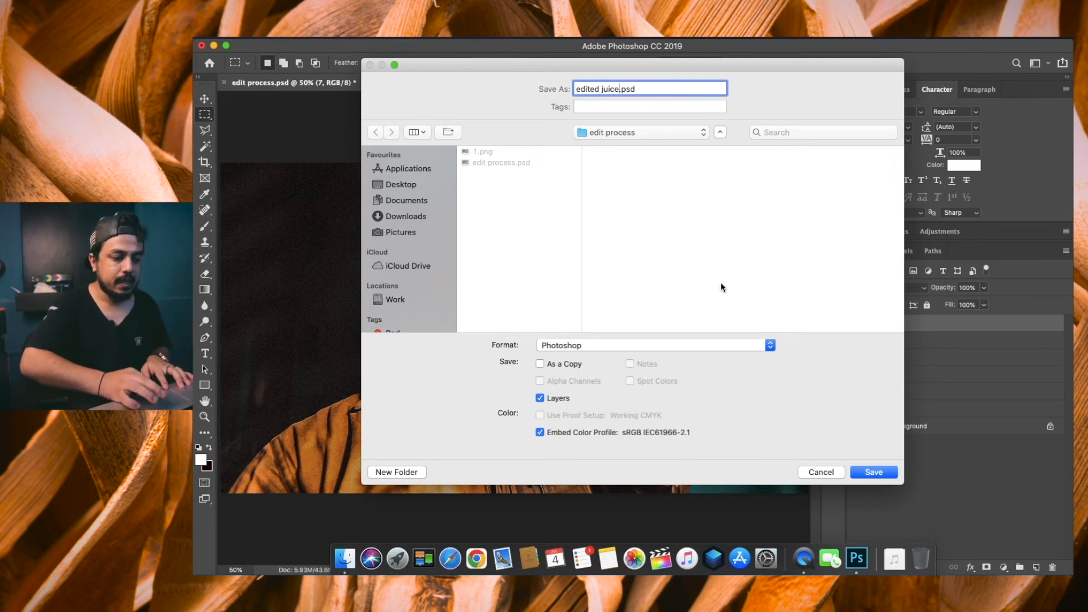
{"action": "left_click", "coordinate": [746, 348]}
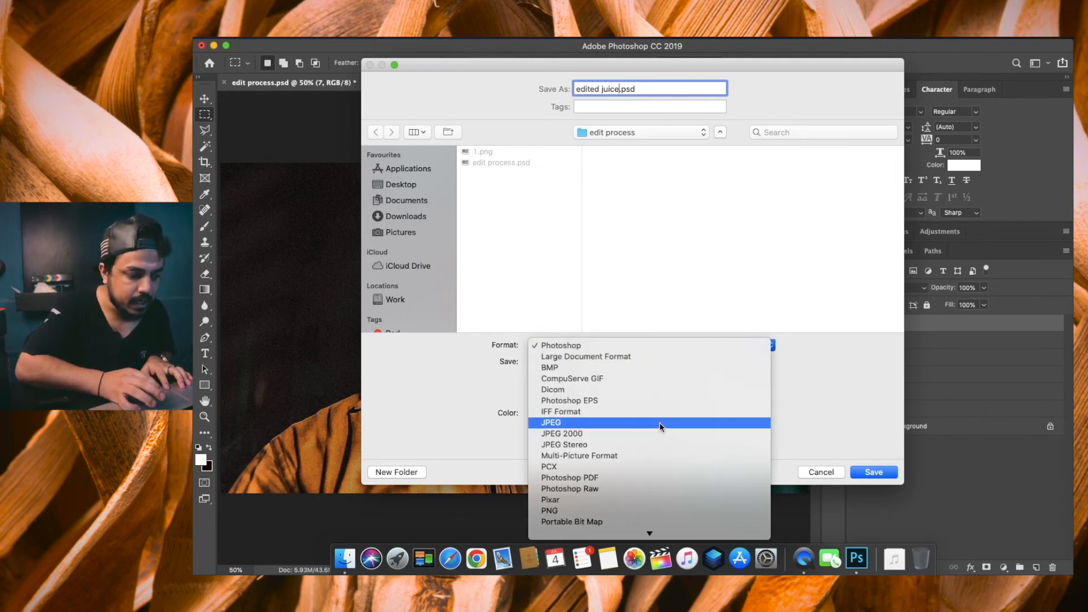
{"action": "left_click", "coordinate": [661, 423]}
{"action": "key", "text": "Return"}
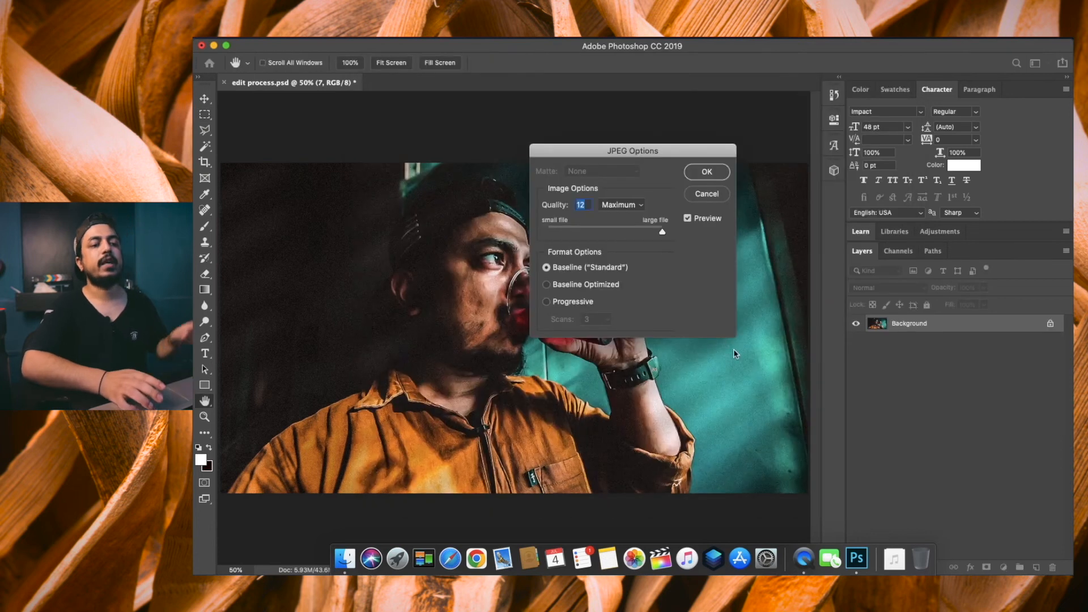
{"action": "left_click", "coordinate": [699, 169]}
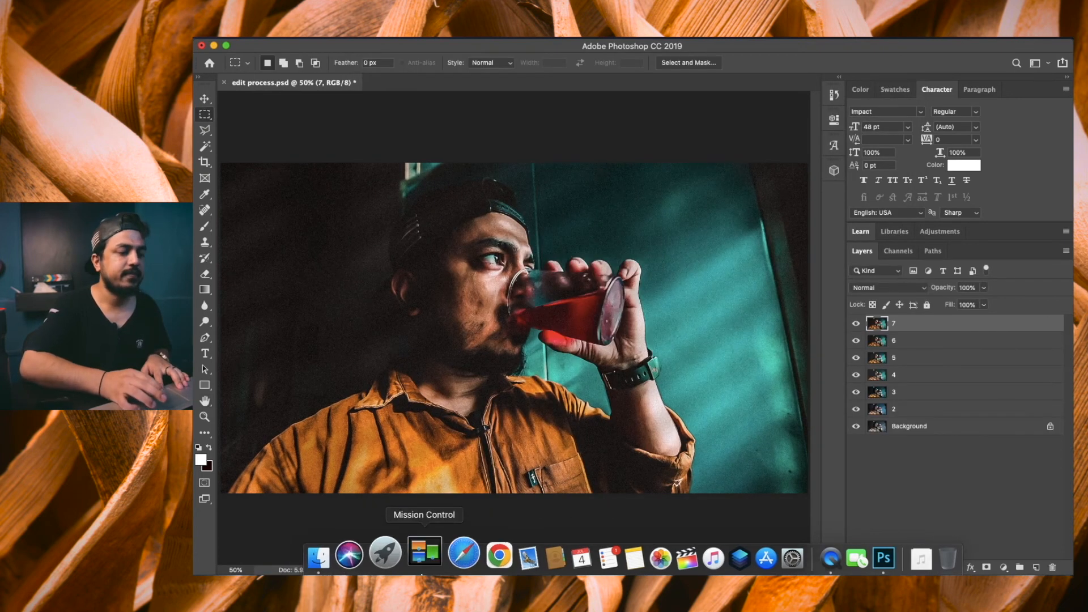
- In Finder, open the edit process folder and view the original 1.png and the exported edited juice.jpg for comparison
{"action": "left_click", "coordinate": [340, 561]}
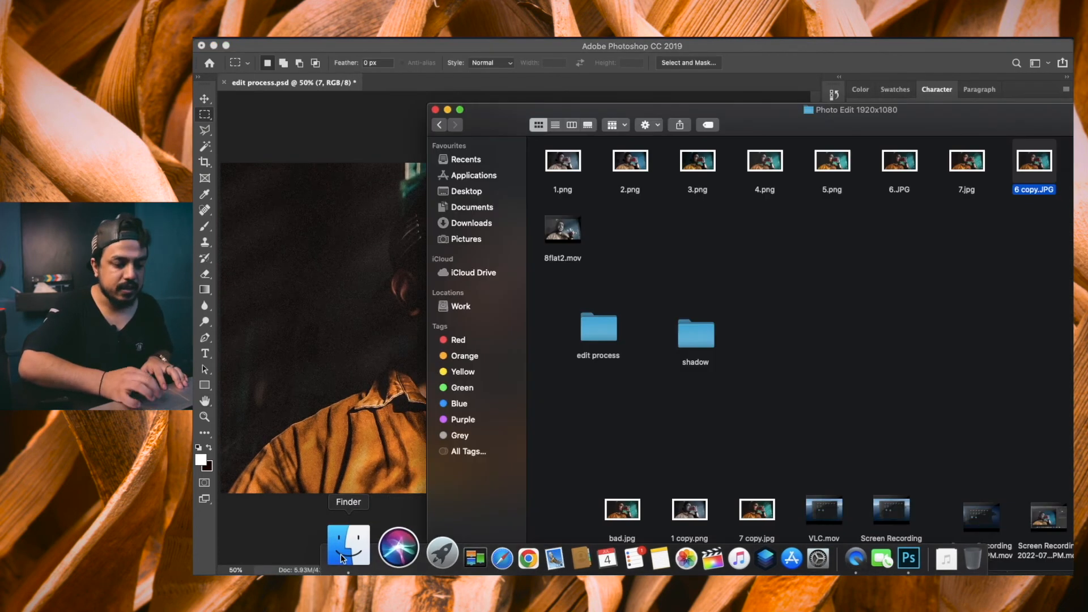
{"action": "double_click", "coordinate": [599, 334]}
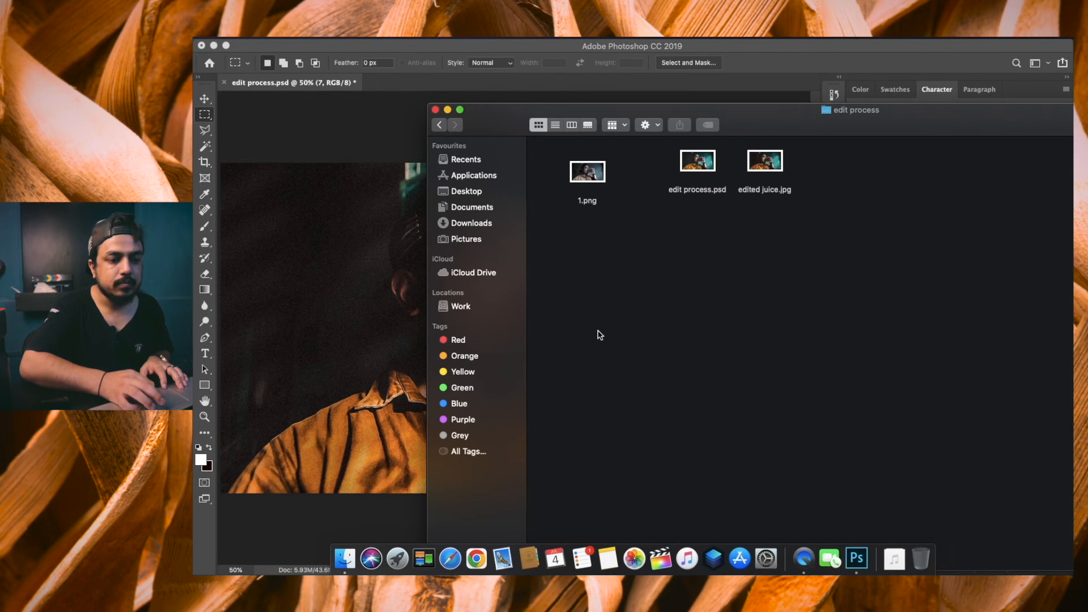
{"action": "left_click_drag", "start_coordinate": [595, 175], "coordinate": [621, 258]}
{"action": "left_click", "coordinate": [764, 164]}
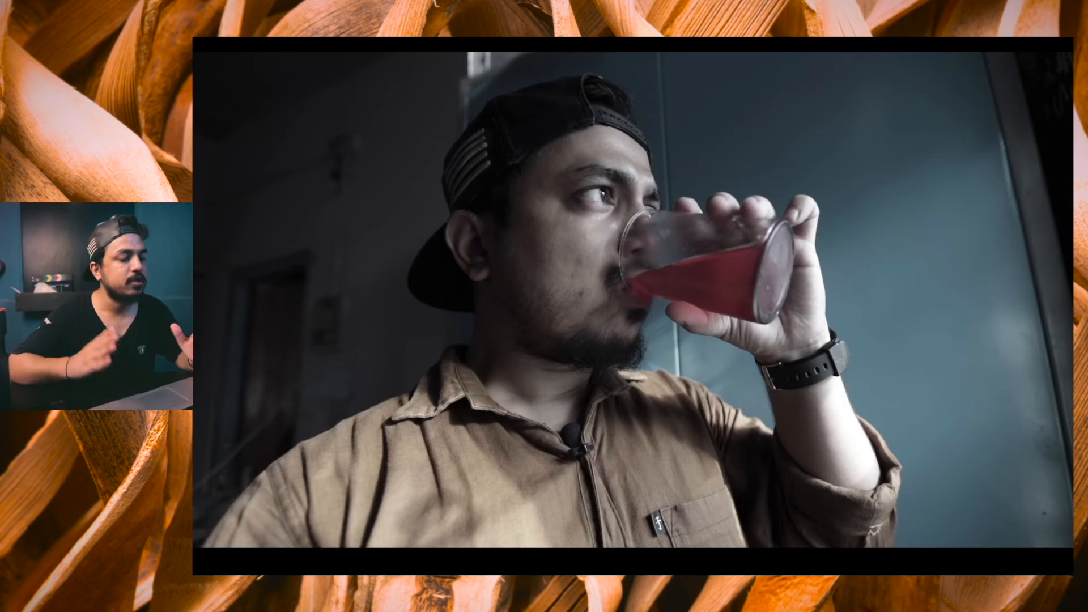